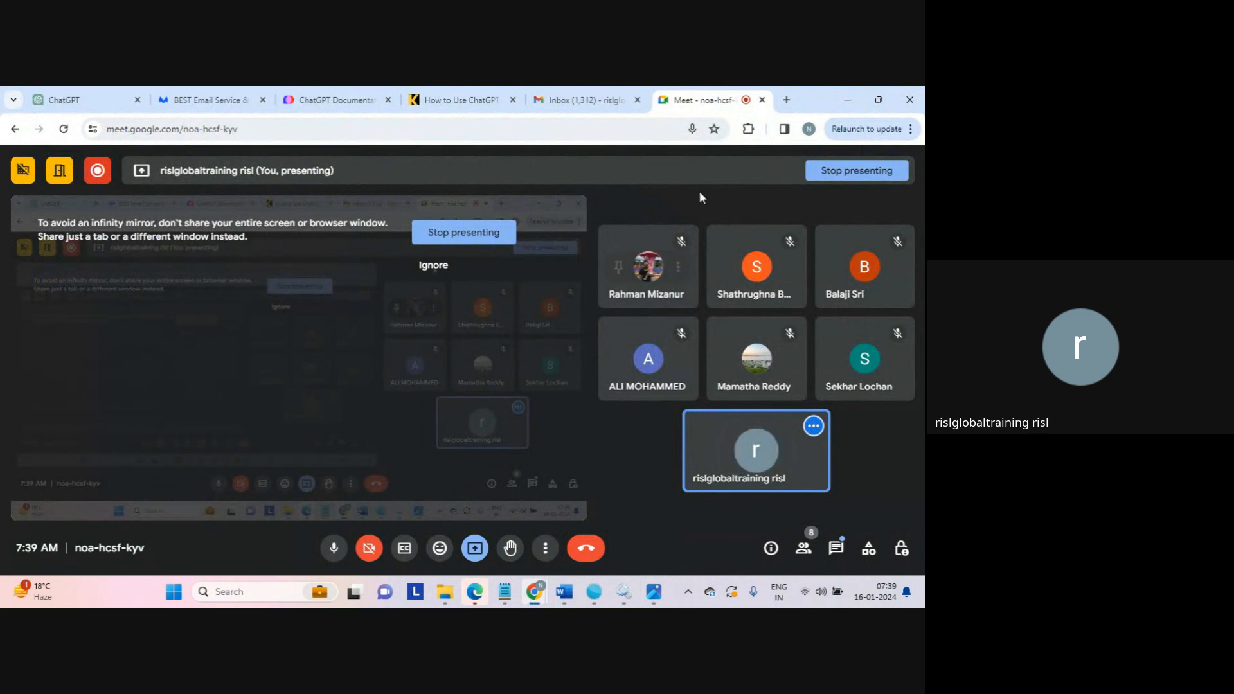
Open a new browser tab, search Google for "informatica mdm business scenario based questions" and dismiss the presenting notification.
{"action": "left_click", "coordinate": [786, 100]}
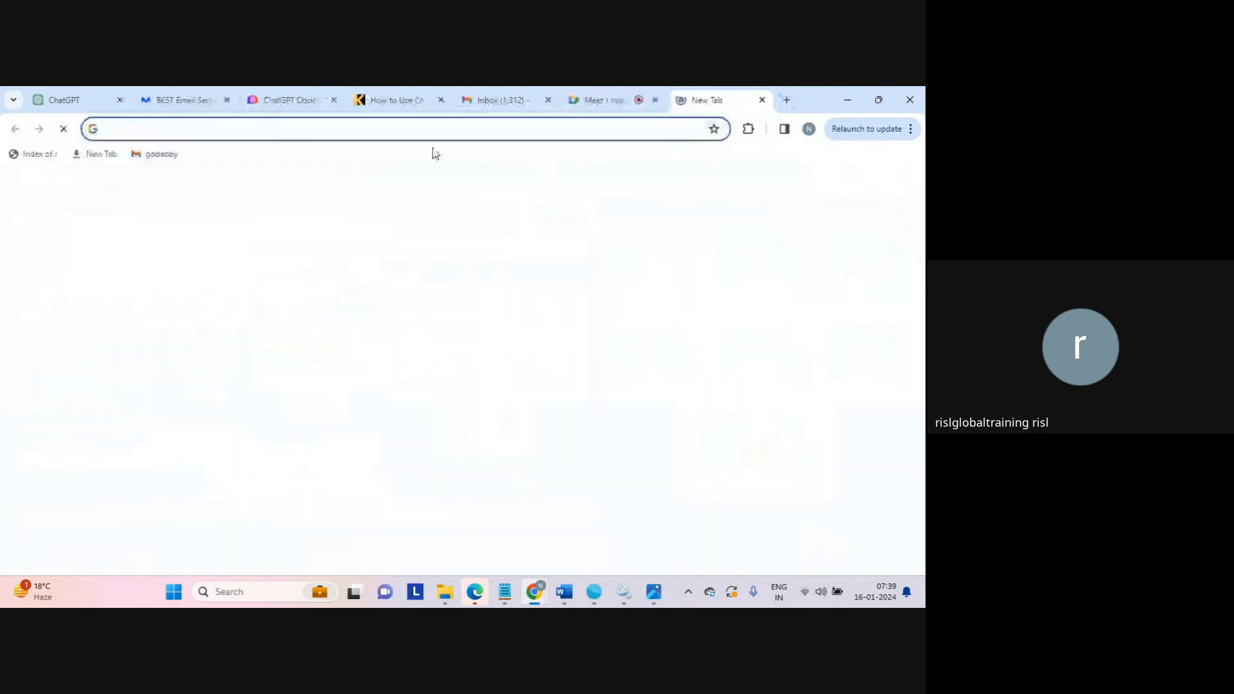
{"action": "type", "text": "in"}
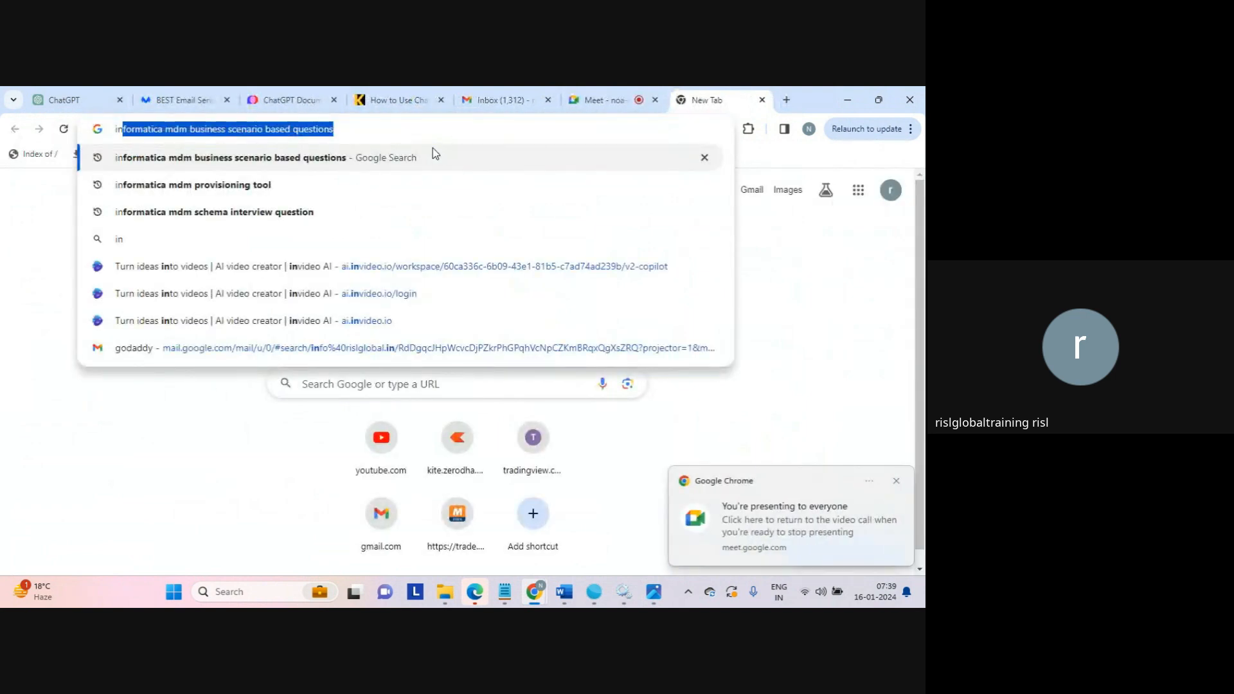
{"action": "left_click", "coordinate": [433, 156]}
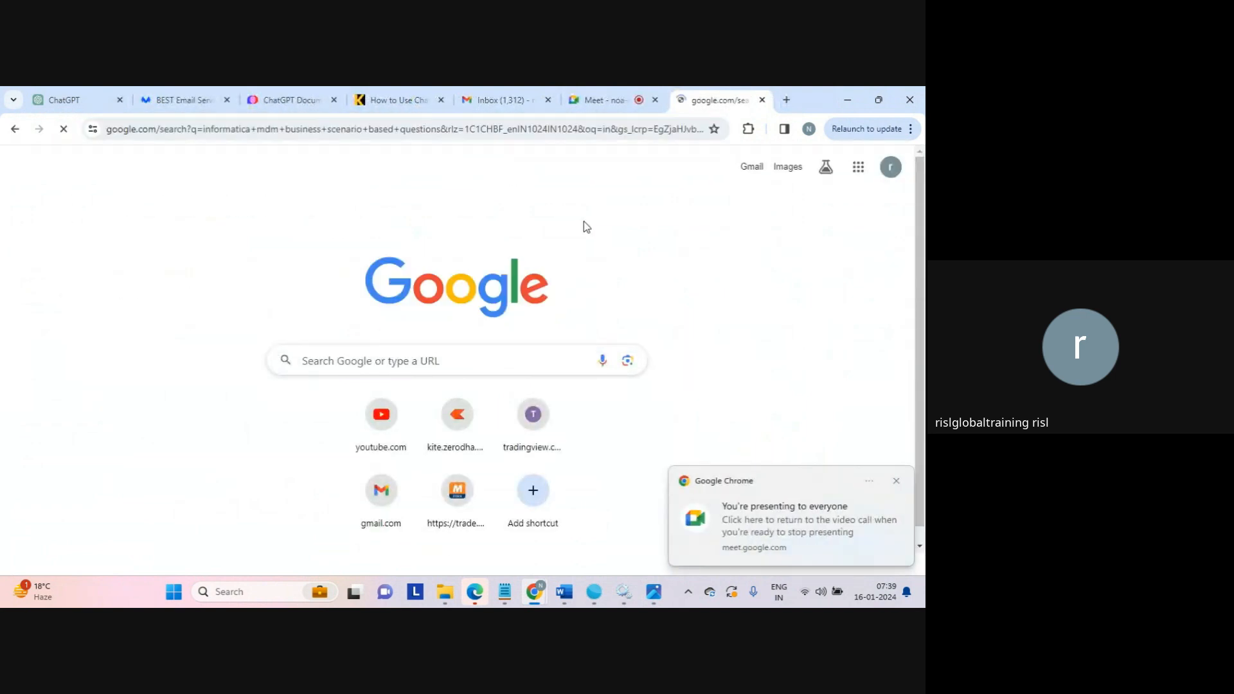
{"action": "left_click", "coordinate": [896, 483]}
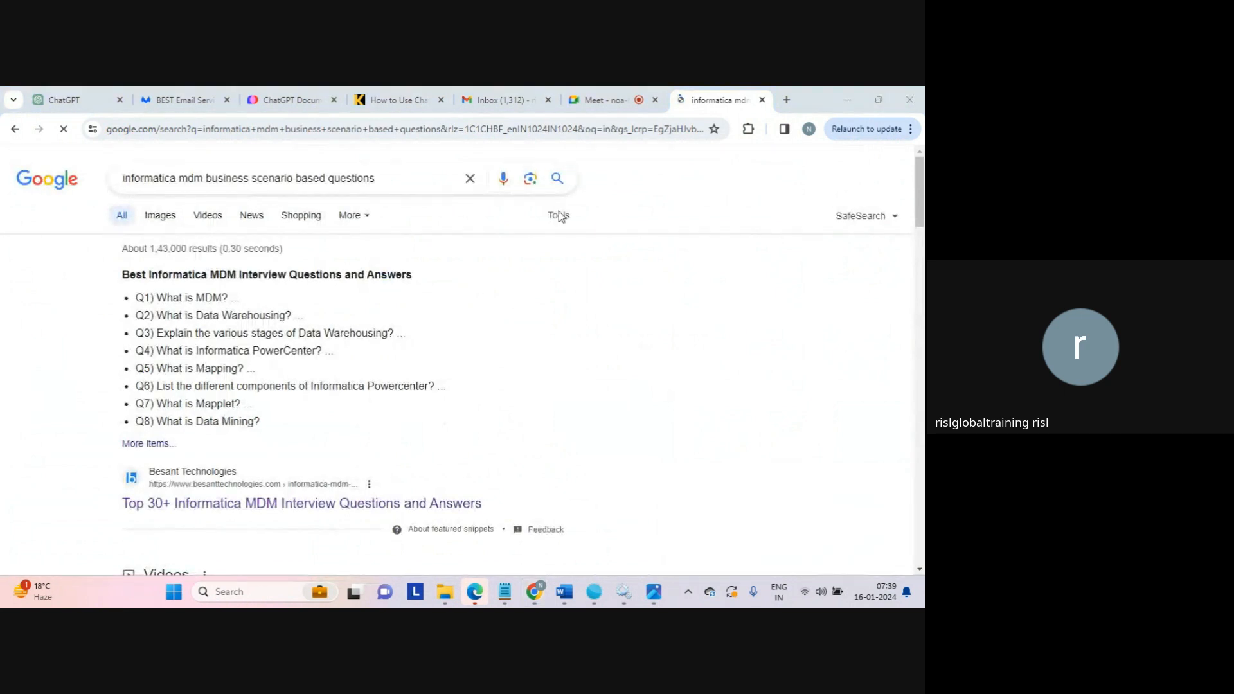
Load the Informatica Cloud address dm-ap.informaticacloud.com/ma/home in this tab, highlighting the individual parts of the URL before going there.
{"action": "left_click", "coordinate": [429, 130]}
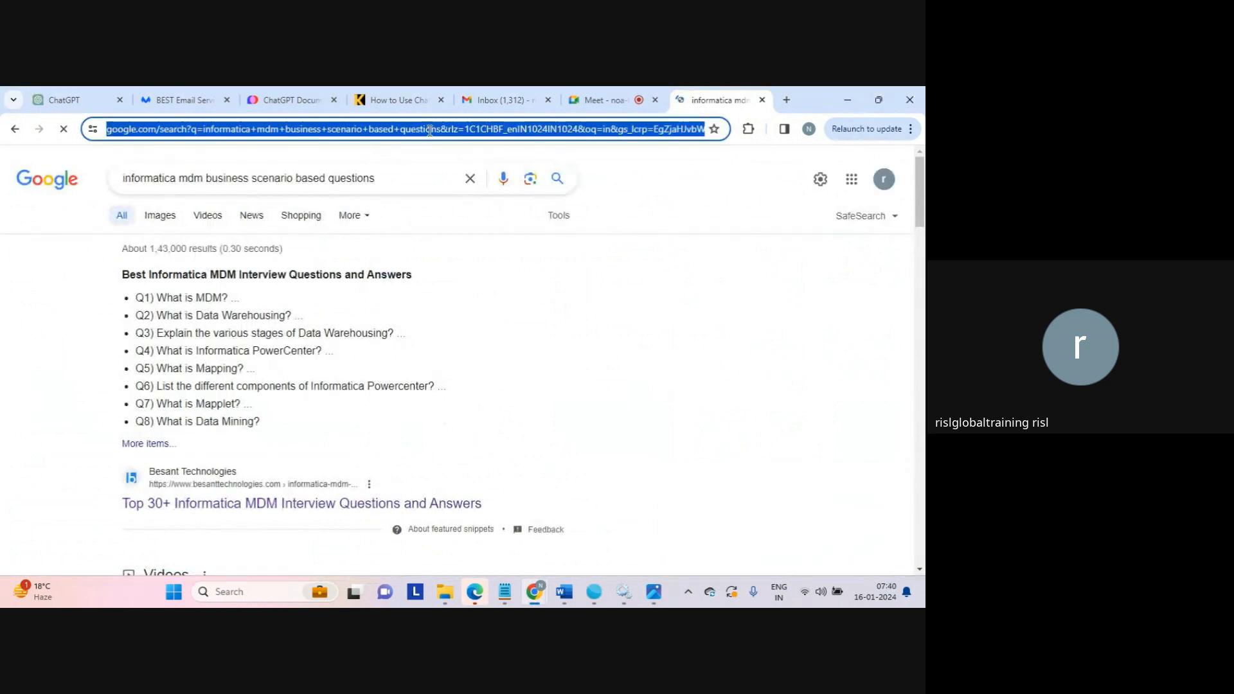
{"action": "type", "text": "dm"}
{"action": "key", "text": "Right"}
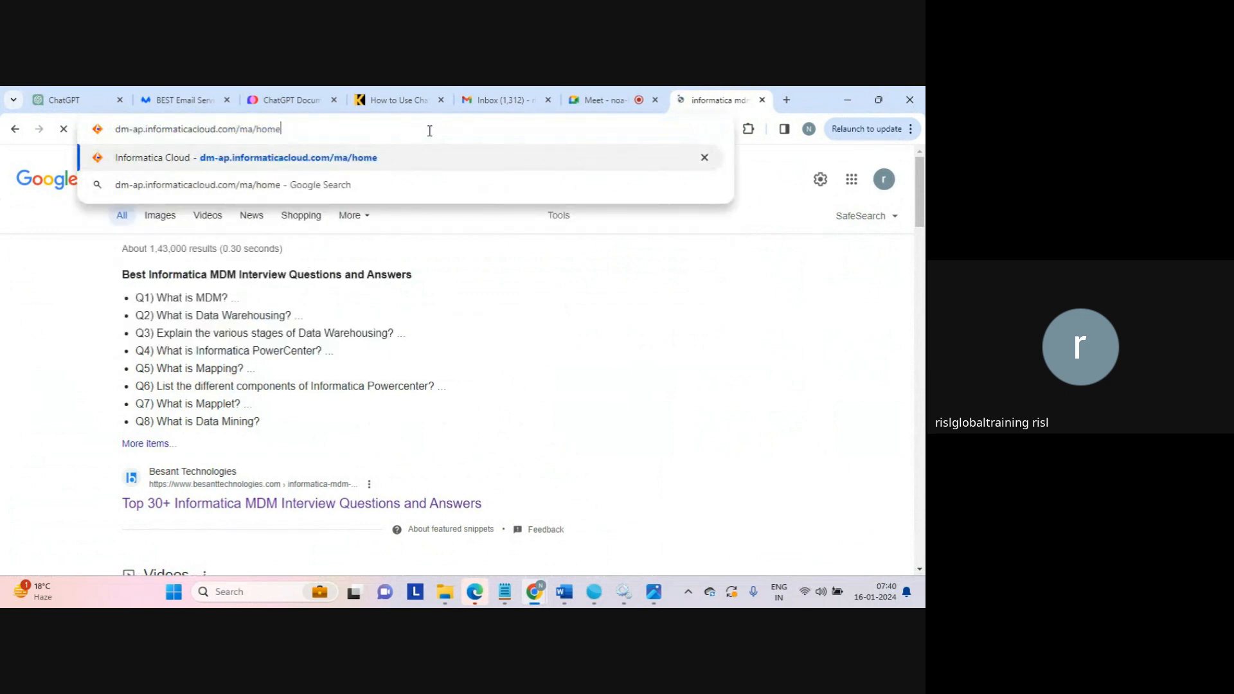
{"action": "double_click", "coordinate": [135, 129]}
{"action": "double_click", "coordinate": [186, 130]}
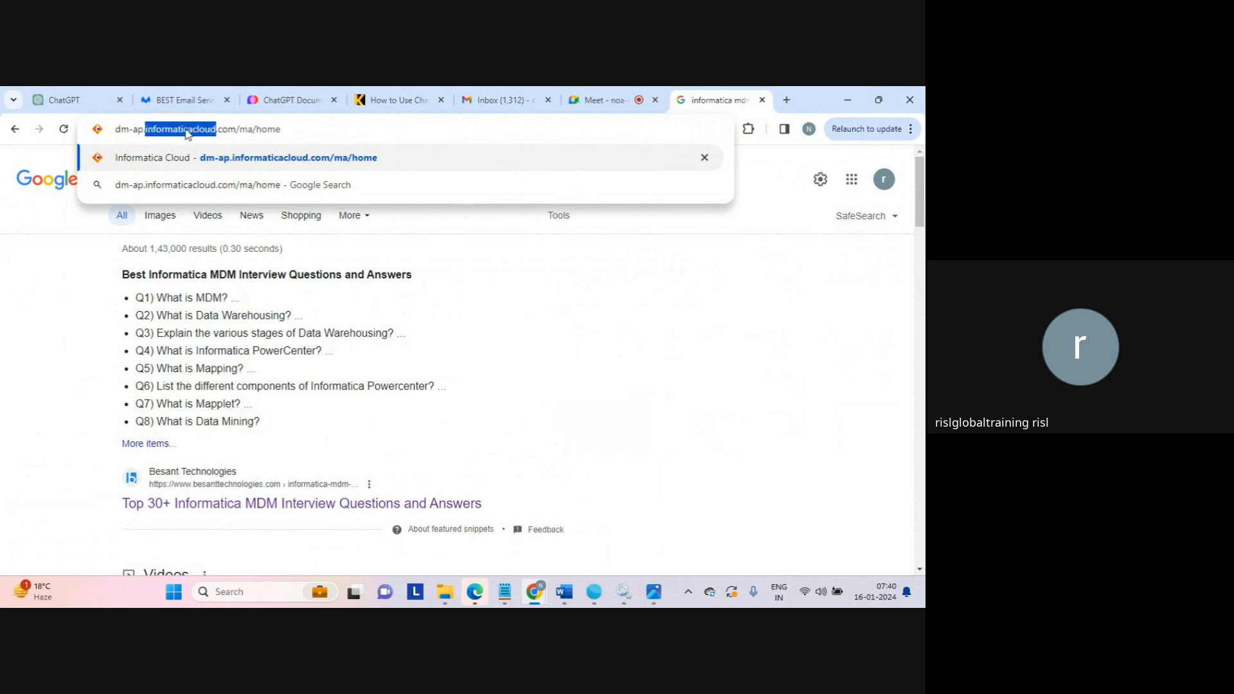
{"action": "double_click", "coordinate": [229, 130]}
{"action": "left_click", "coordinate": [245, 131]}
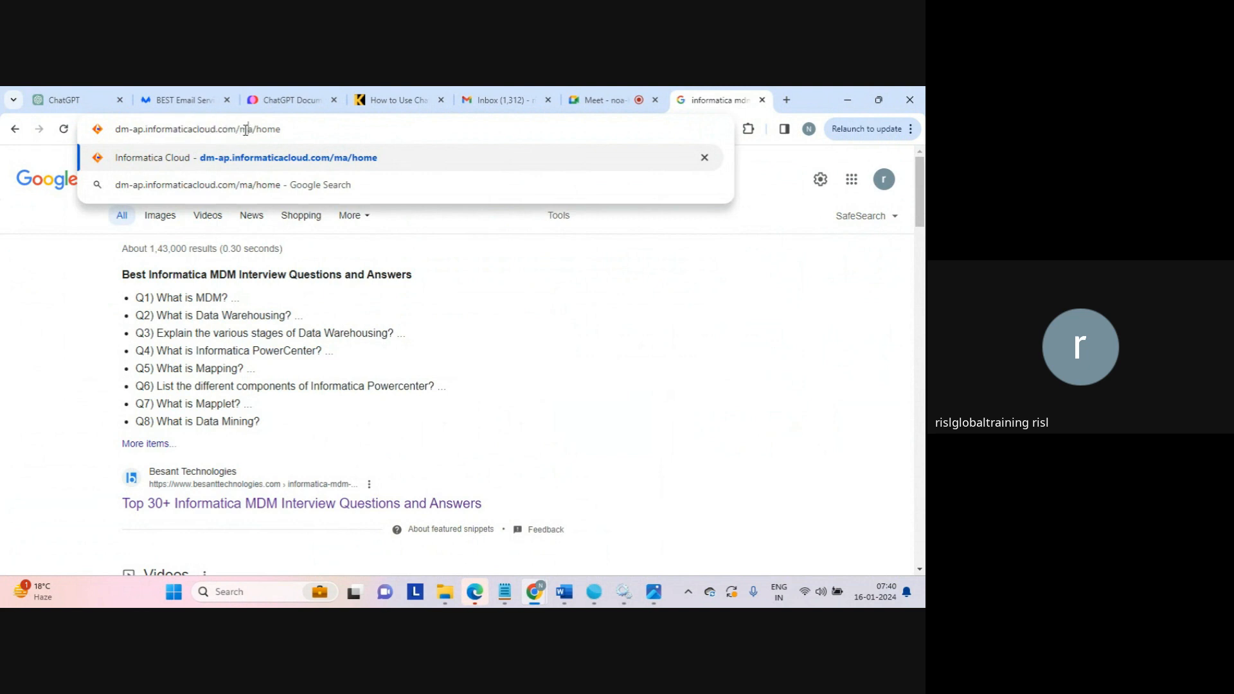
{"action": "double_click", "coordinate": [245, 131]}
{"action": "left_click", "coordinate": [249, 132]}
{"action": "left_click", "coordinate": [292, 130]}
{"action": "key", "text": "Return"}
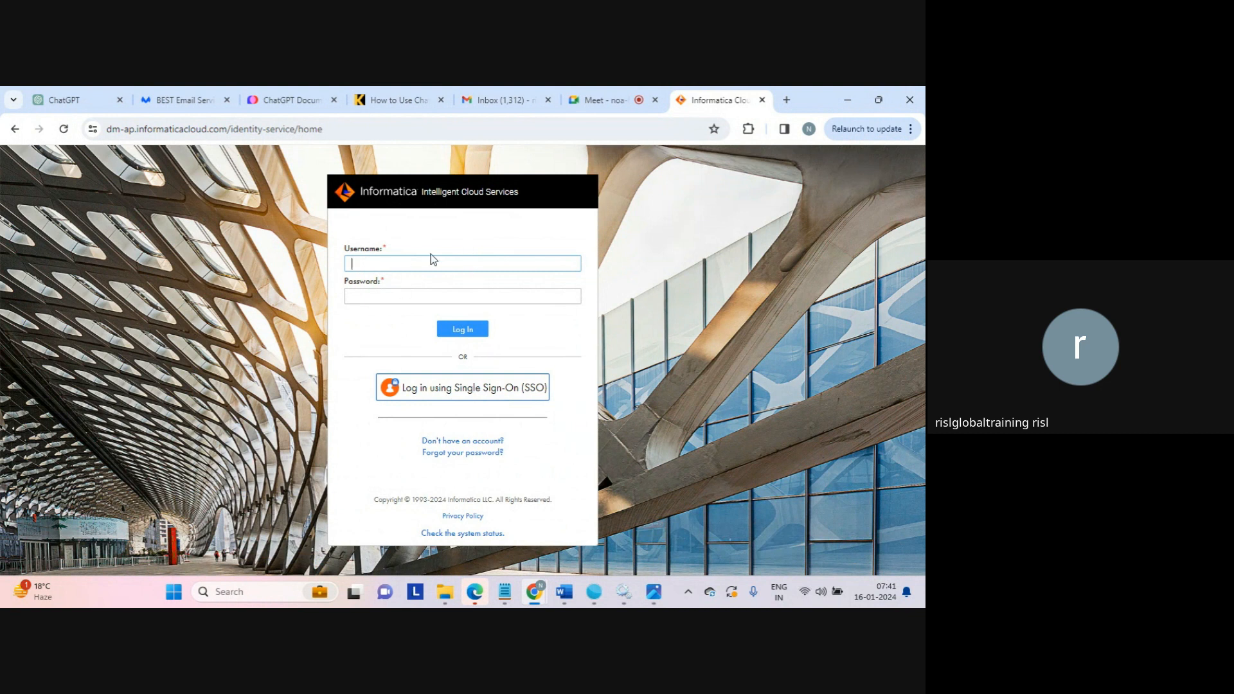
Look at the iics_architecture.png diagram in Photos and return to the Informatica Cloud login page in Chrome.
{"action": "mouse_move", "coordinate": [657, 594]}
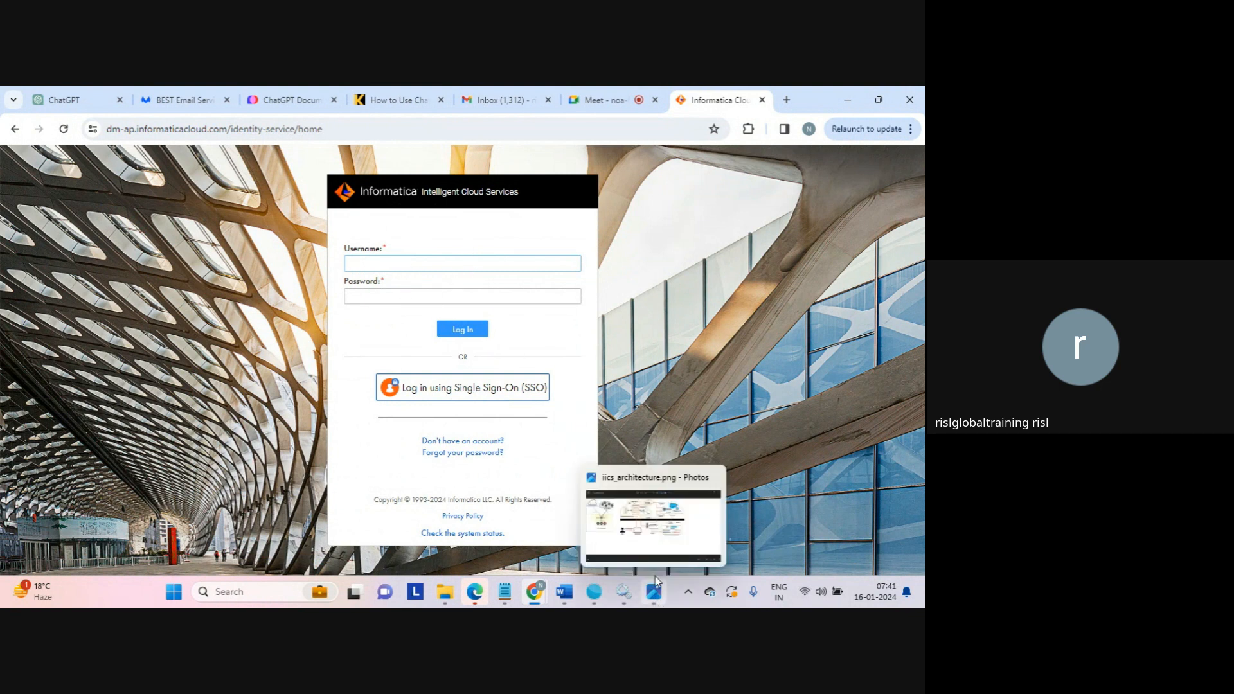
{"action": "left_click", "coordinate": [657, 581]}
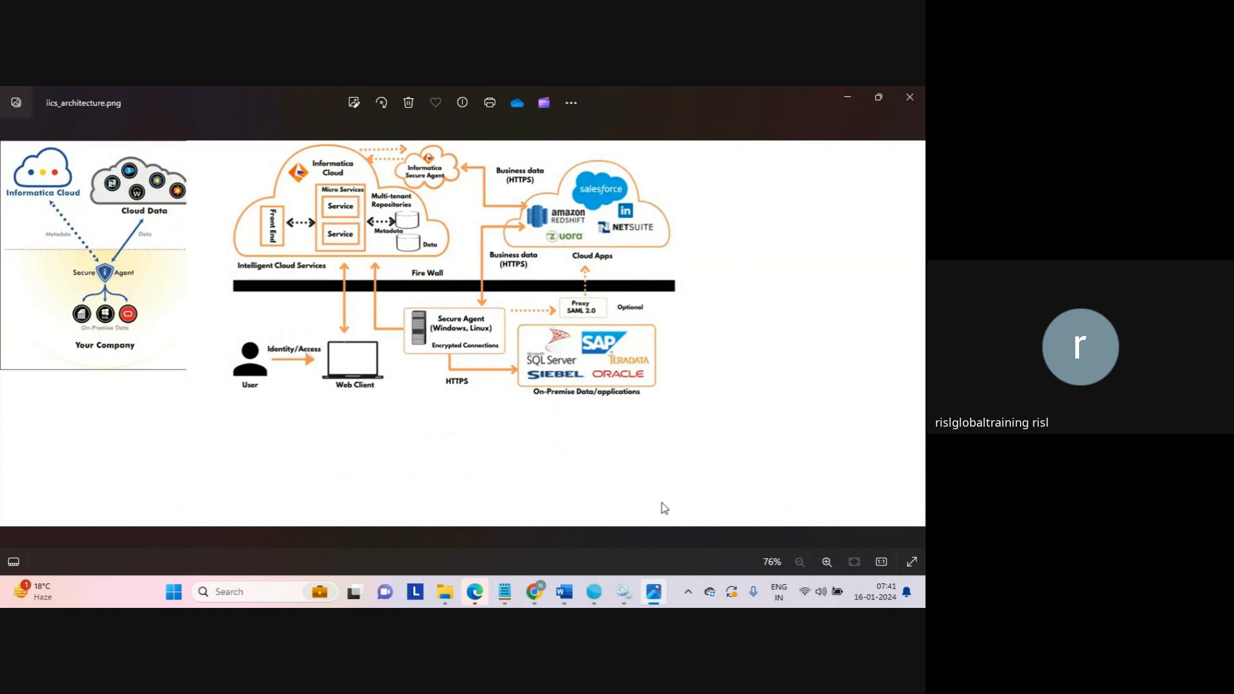
{"action": "mouse_move", "coordinate": [538, 598]}
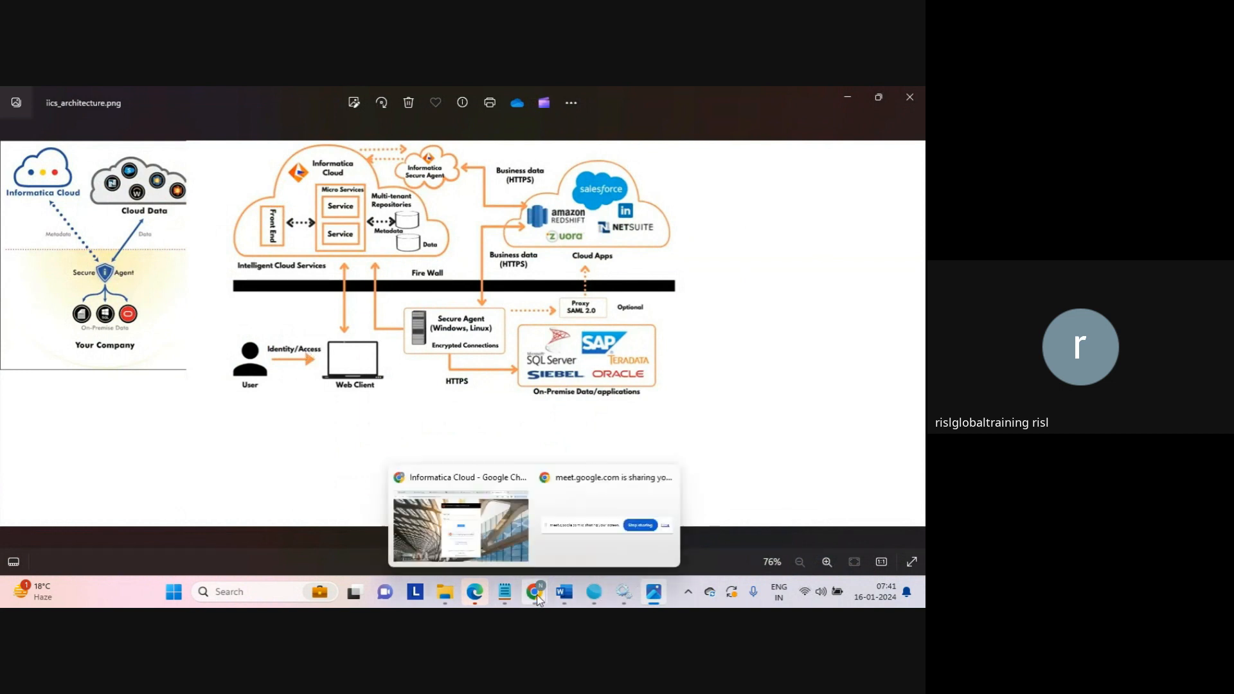
{"action": "left_click", "coordinate": [498, 527]}
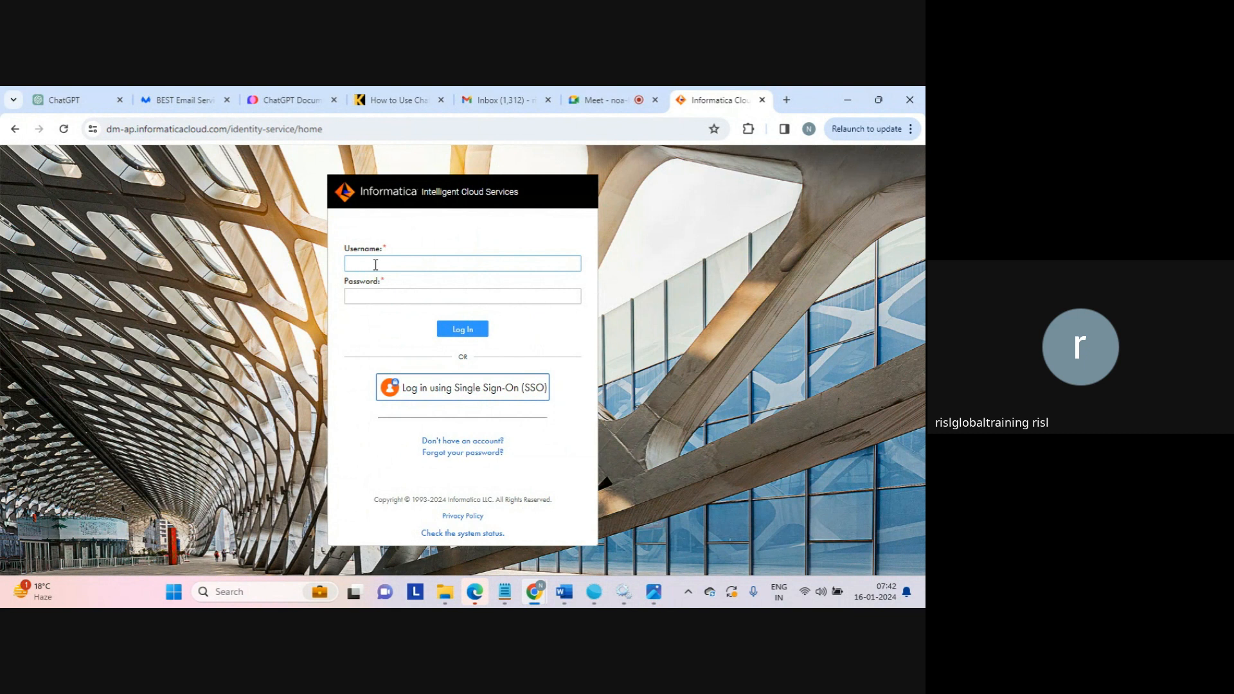
Try to log in to Informatica Intelligent Cloud Services with the account's e-mail username and password.
{"action": "key", "text": "Tab"}
{"action": "type", "text": "*"}
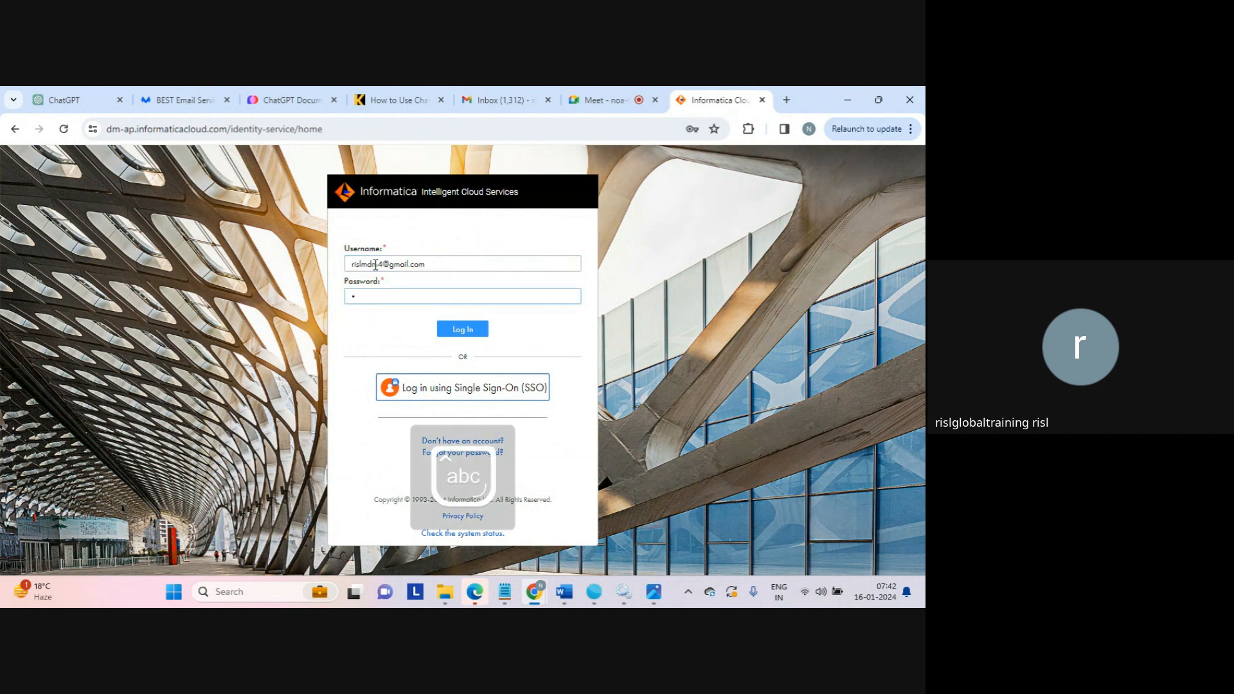
{"action": "type", "text": "*********"}
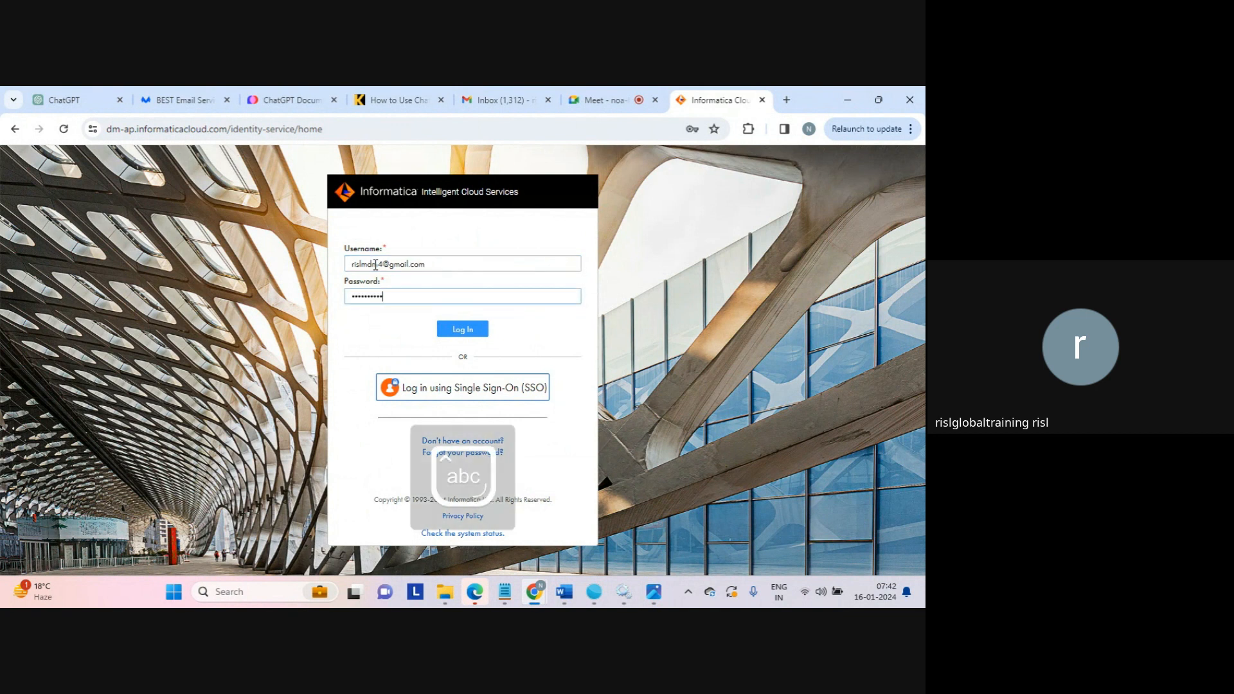
{"action": "left_click", "coordinate": [462, 329]}
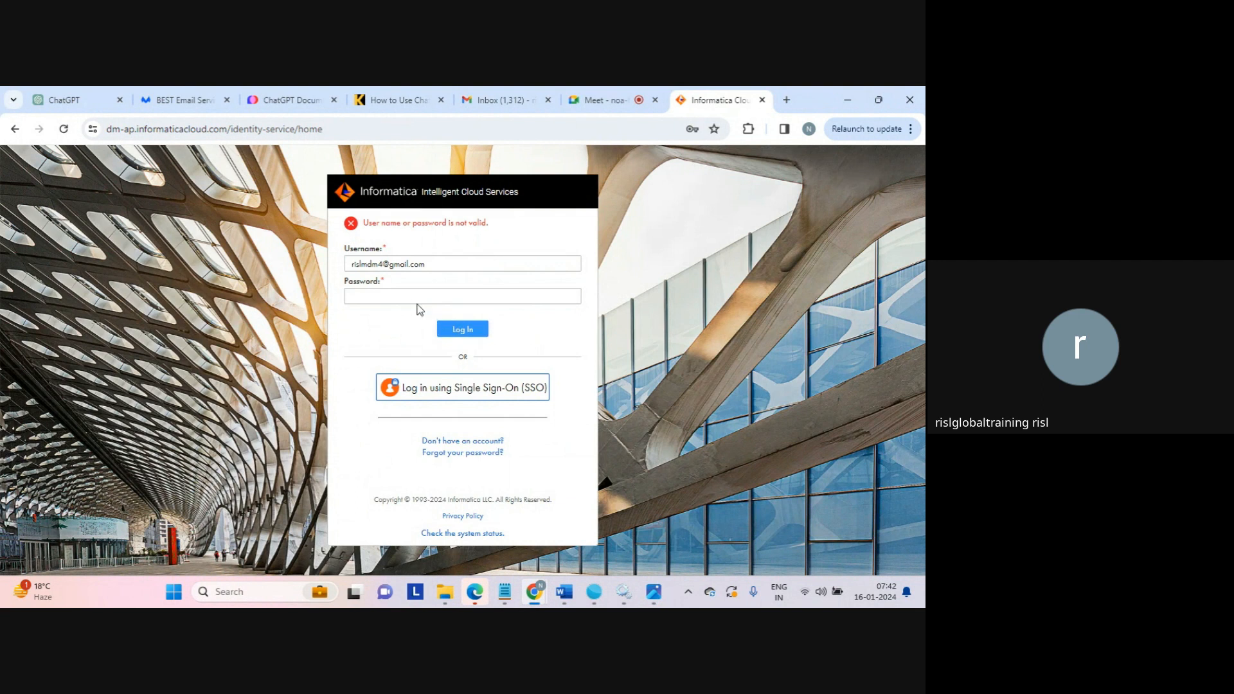
Correct the mistyped letter in the username, re-enter the account password and log in.
{"action": "left_click", "coordinate": [391, 299]}
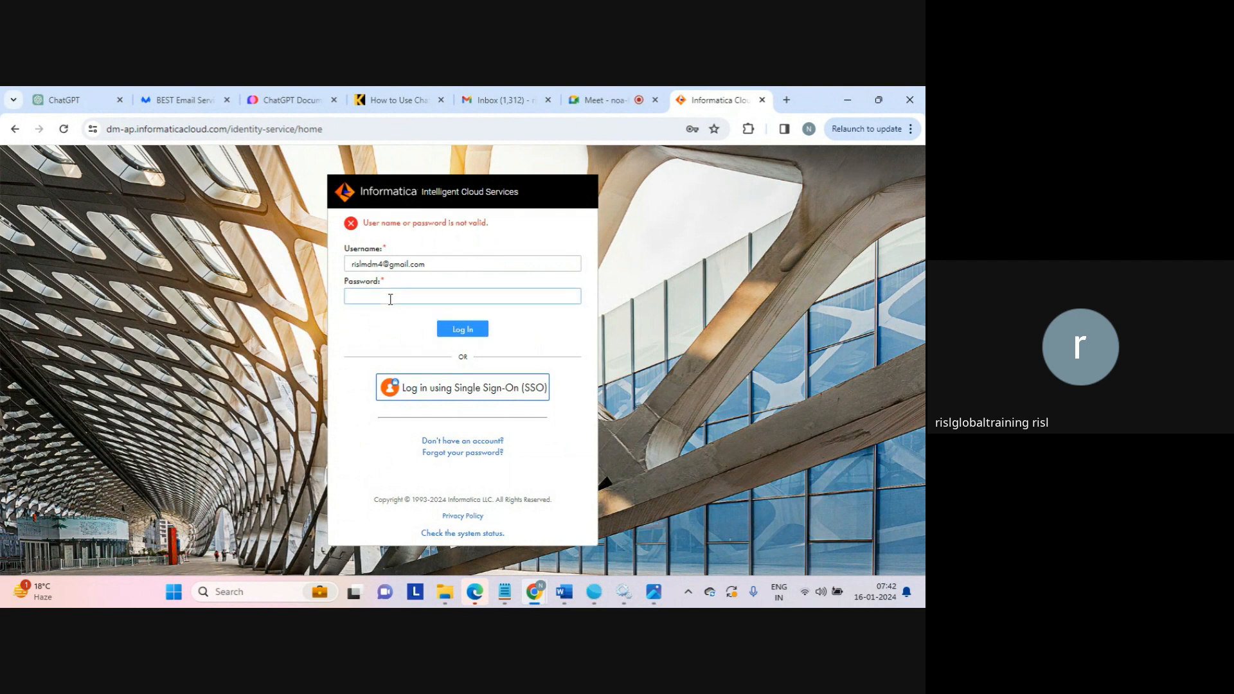
{"action": "left_click", "coordinate": [371, 264]}
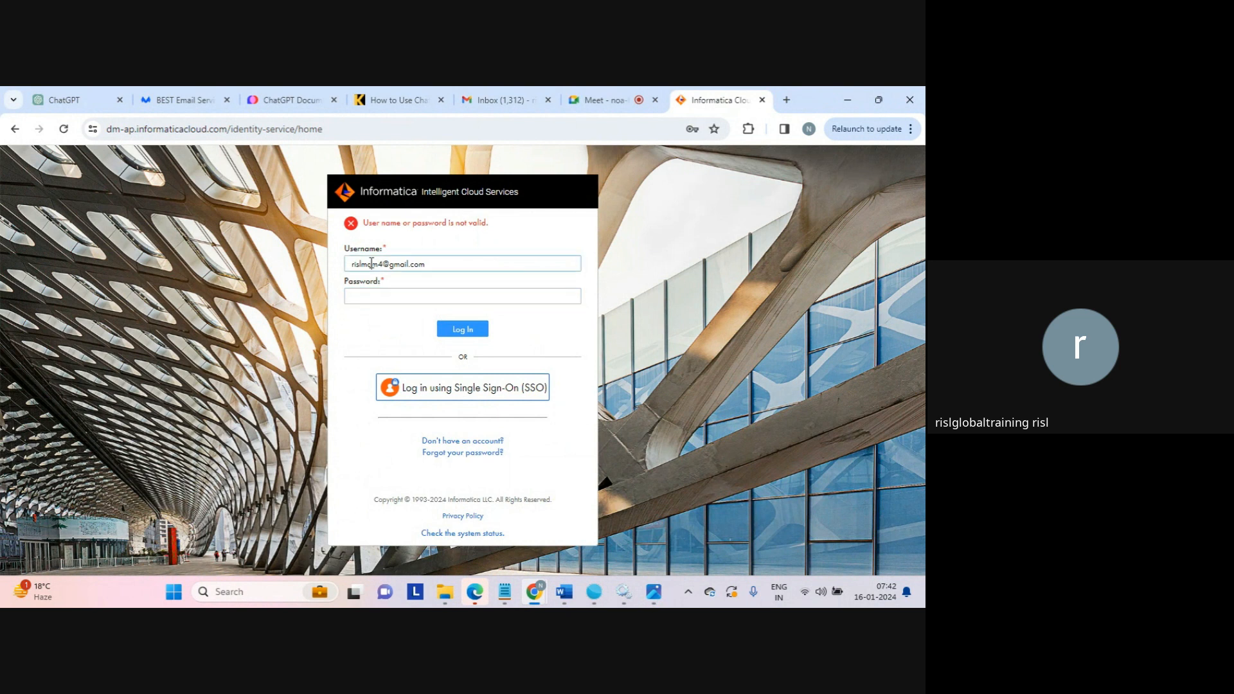
{"action": "key", "text": "Left"}
{"action": "key", "text": "BackSpace"}
{"action": "type", "text": "b"}
{"action": "key", "text": "Tab"}
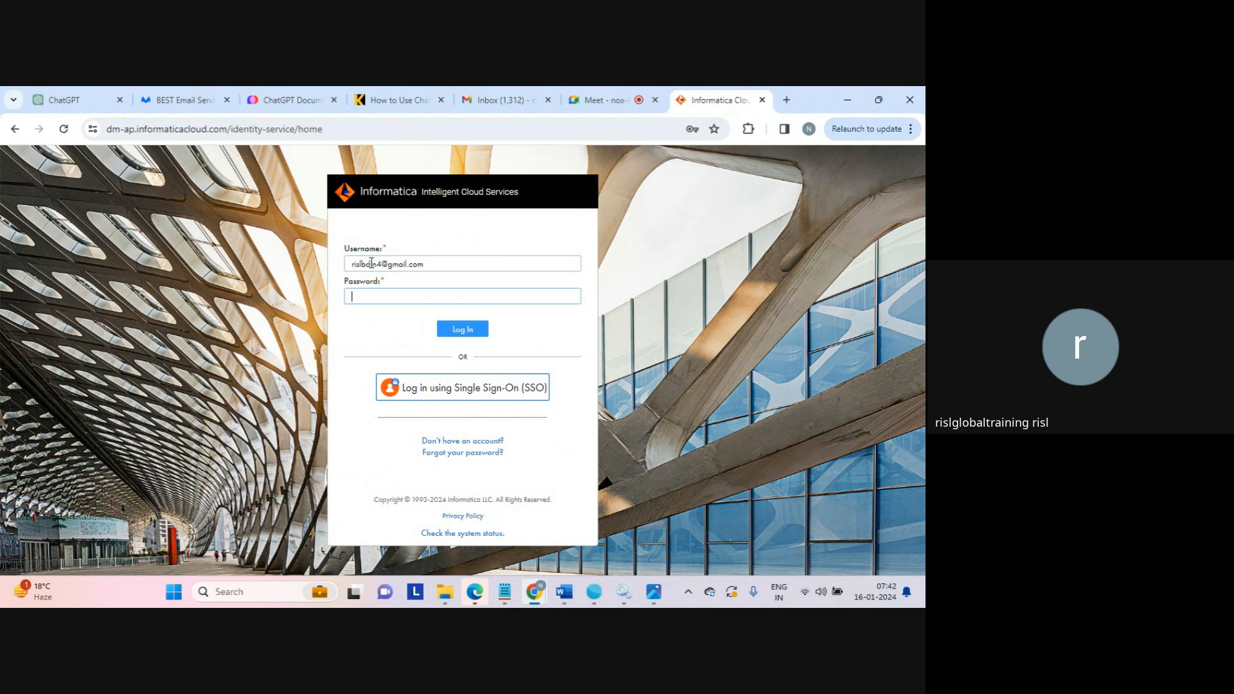
{"action": "type", "text": "*****"}
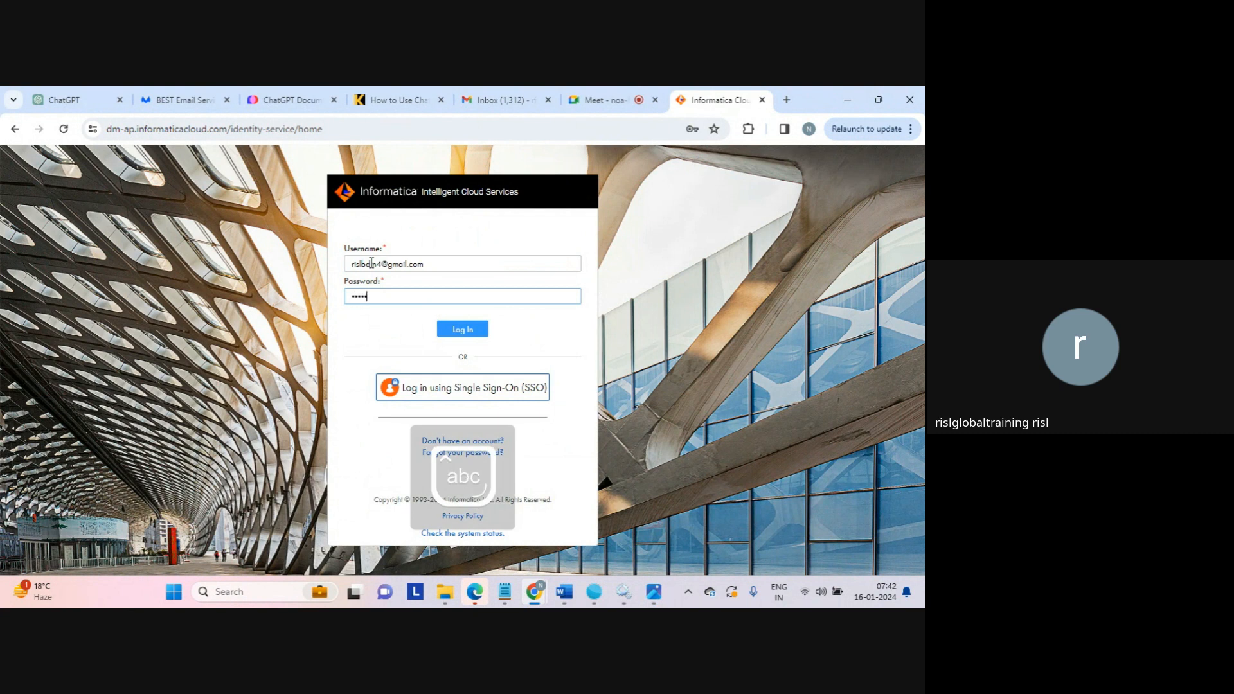
{"action": "type", "text": "*****"}
{"action": "key", "text": "Return"}
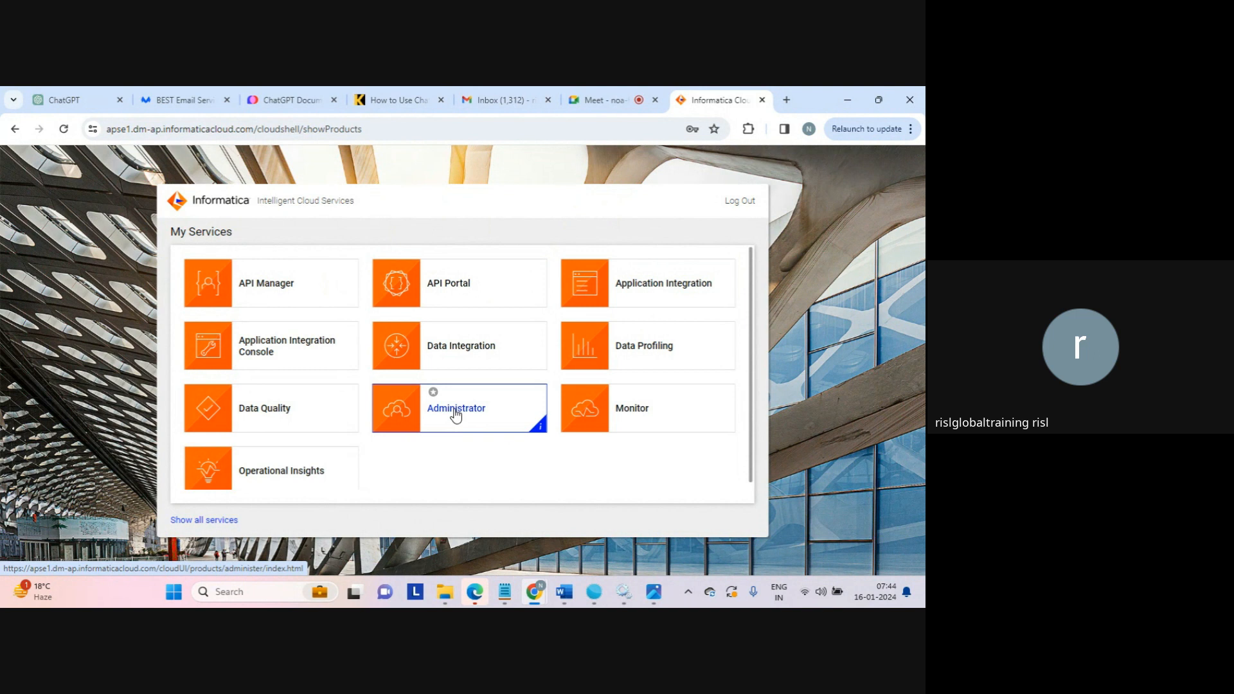
Open the Runtime Environments page of the Administrator service and review the Secure Agent download dialog without downloading anything.
{"action": "left_click", "coordinate": [456, 415]}
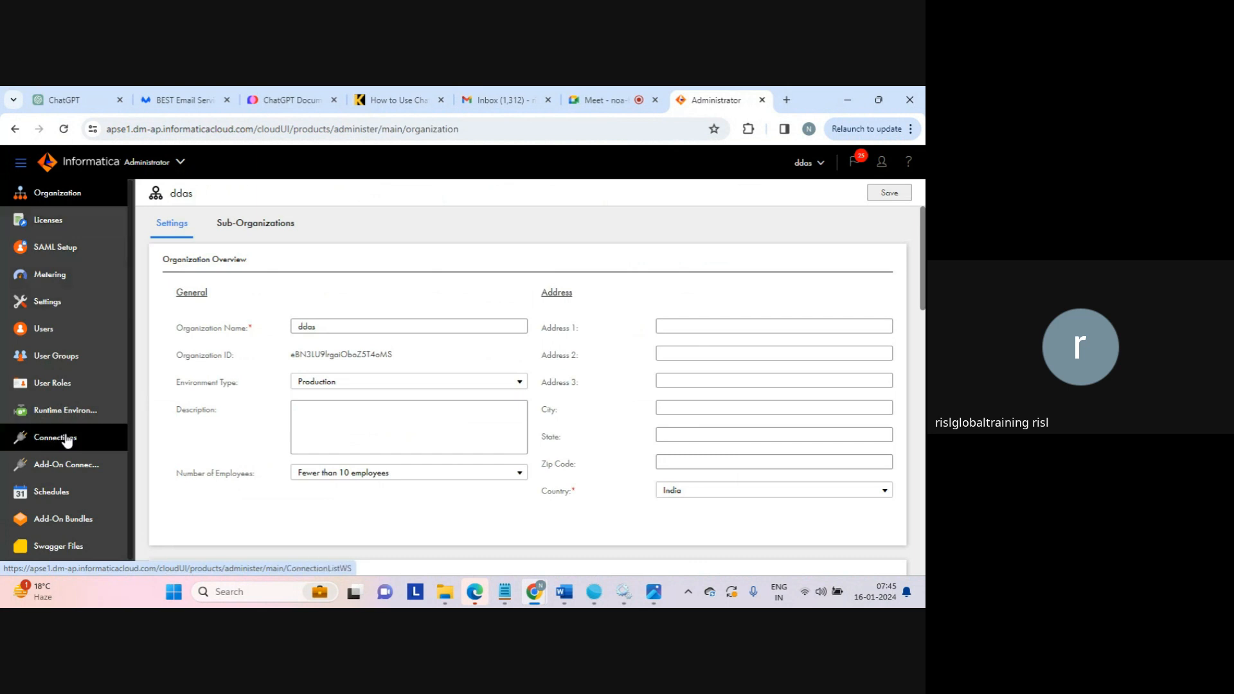
{"action": "left_click", "coordinate": [60, 415]}
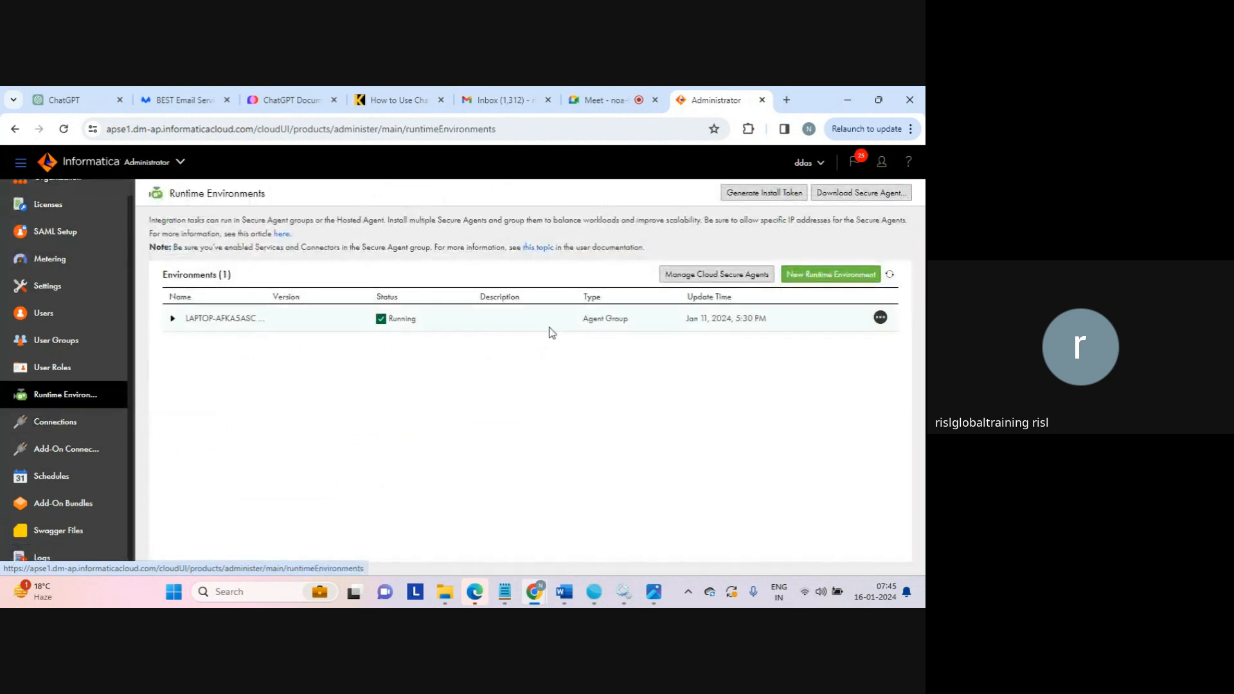
{"action": "left_click", "coordinate": [871, 204]}
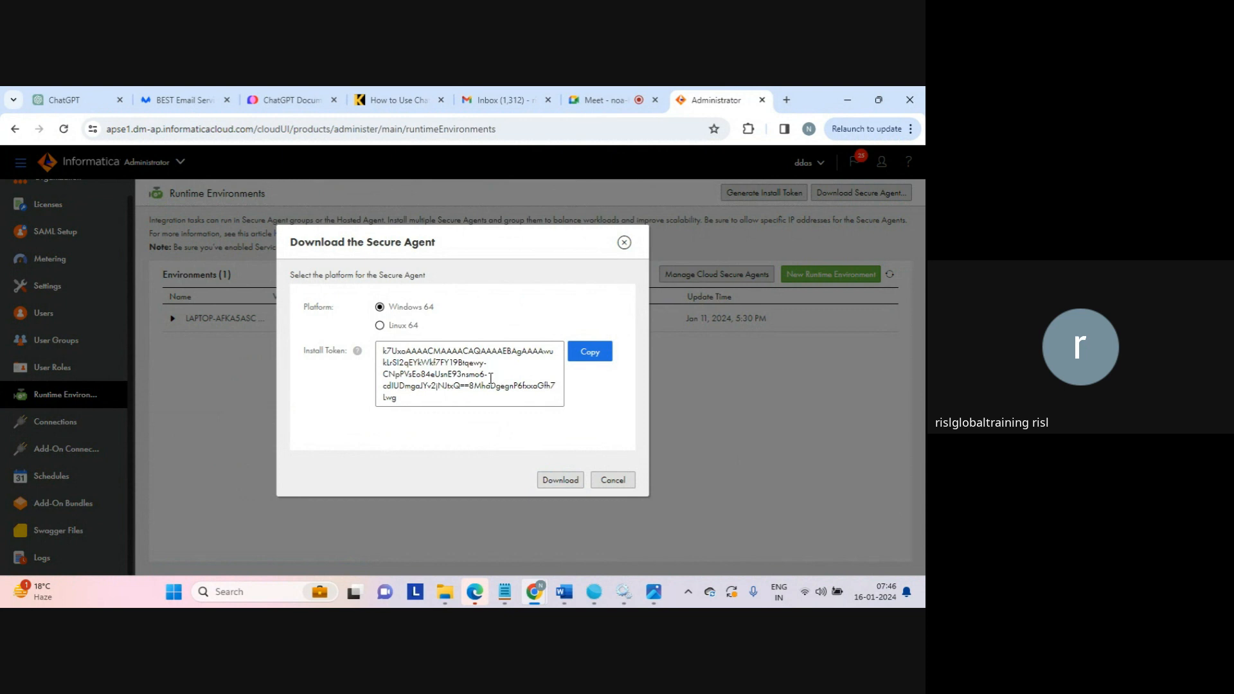
{"action": "left_click", "coordinate": [613, 481]}
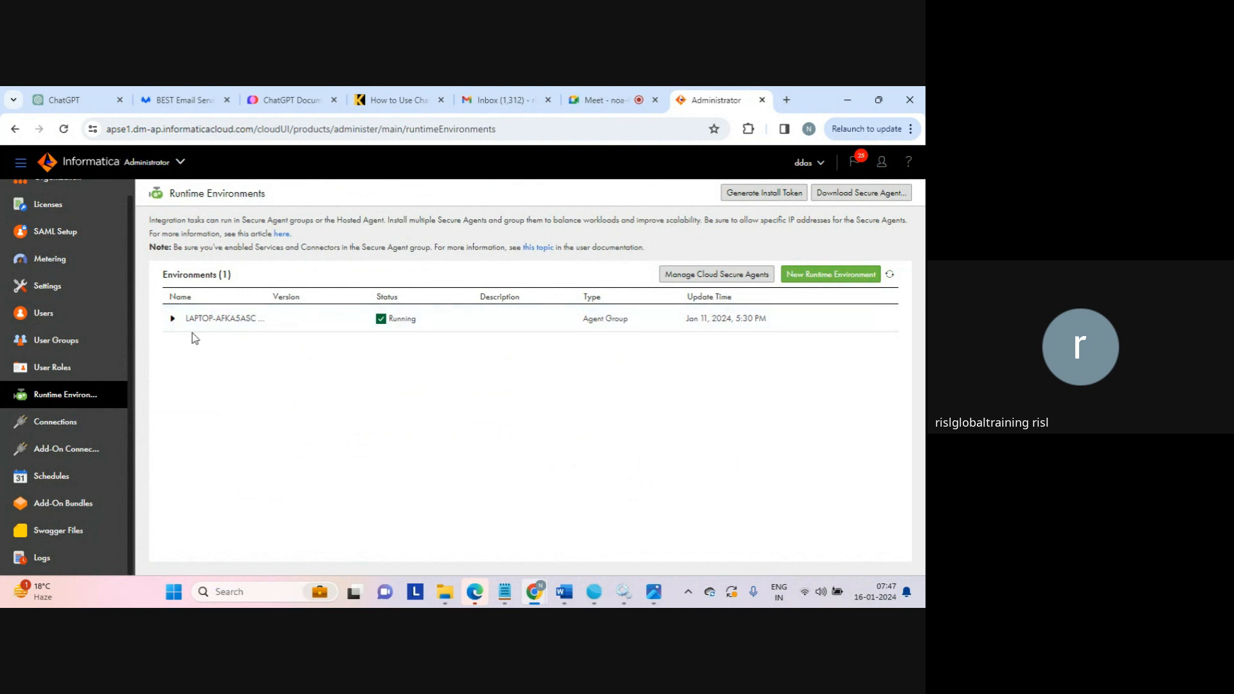
Expand the agent group in the environments list and examine the type and status of its Secure Agent.
{"action": "left_click", "coordinate": [172, 319]}
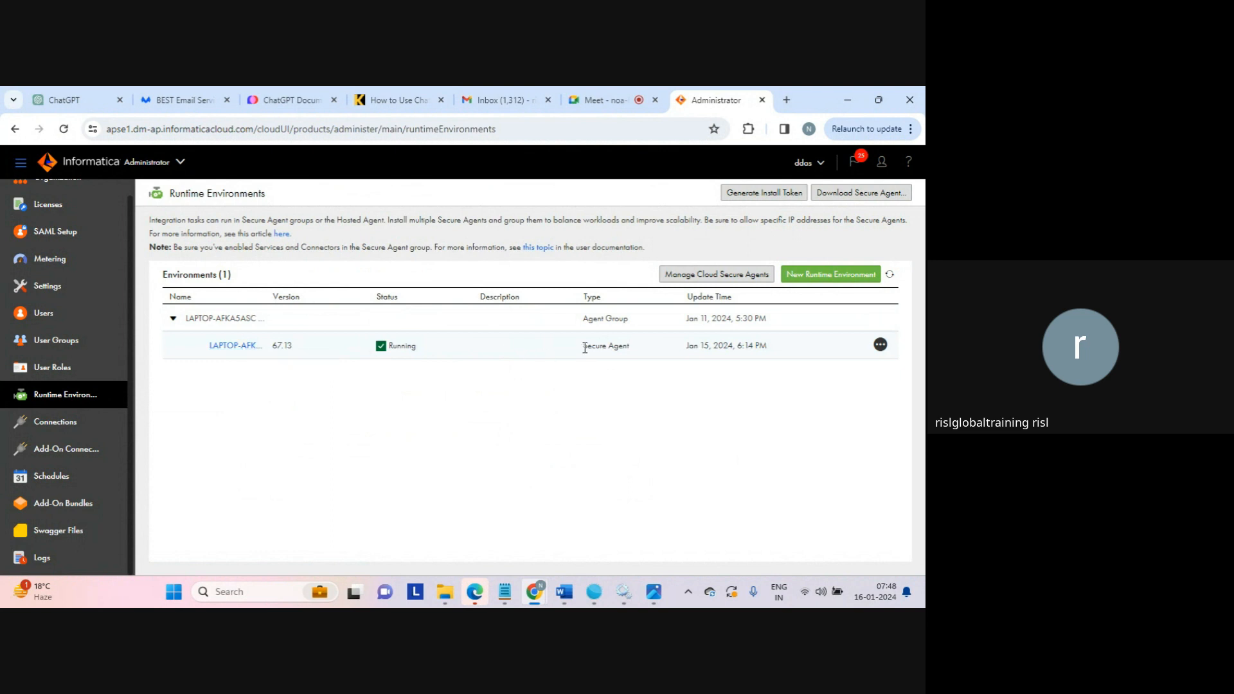
{"action": "left_click_drag", "start_coordinate": [585, 348], "coordinate": [651, 356]}
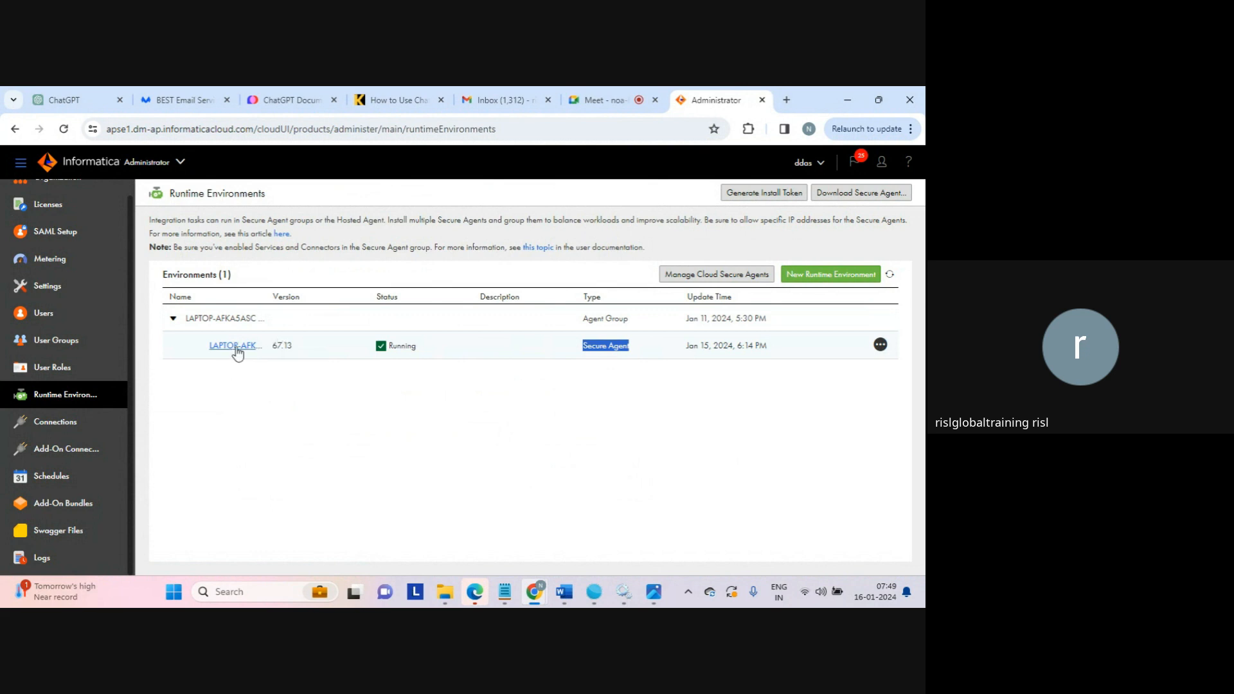
{"action": "double_click", "coordinate": [404, 346]}
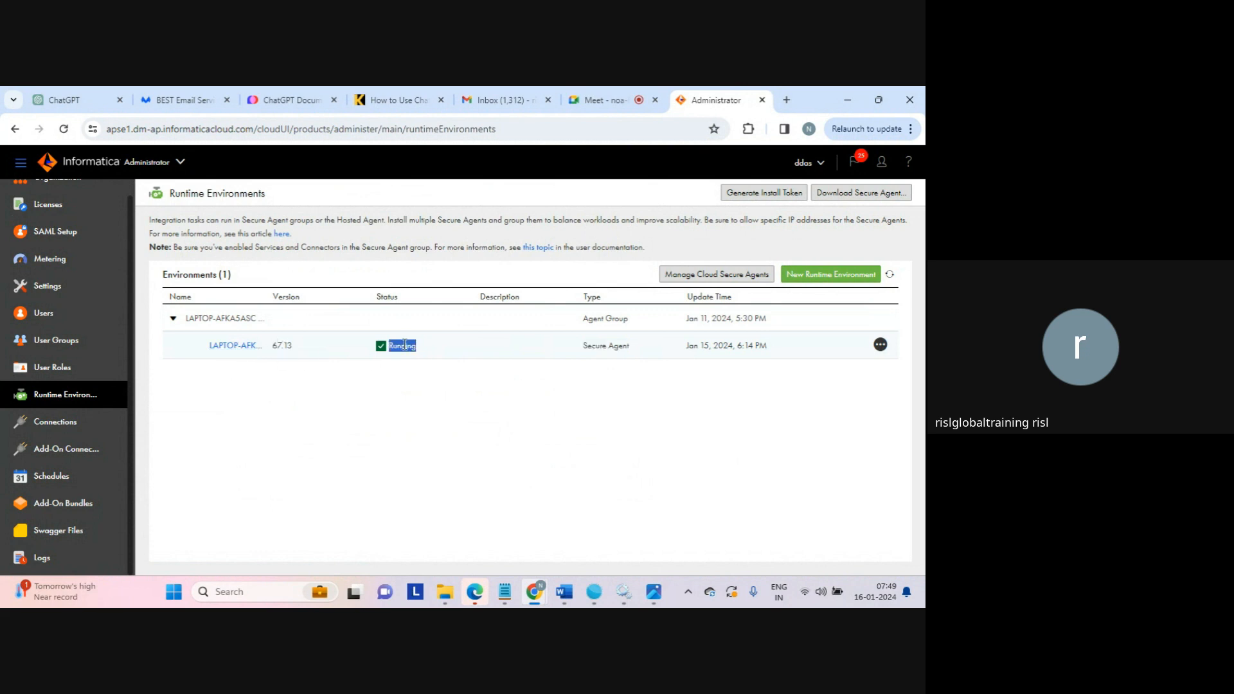
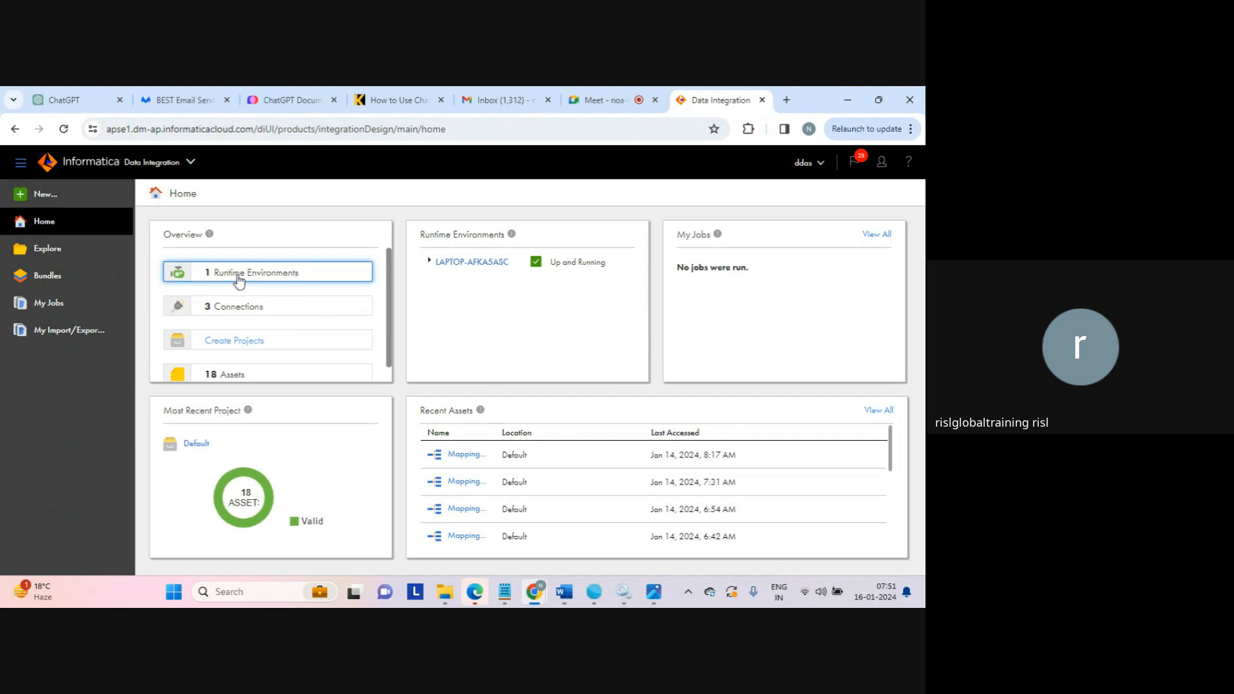
Expand the runtime environment on the Home page and fill in a new project named "dev" with the description "dev - project".
{"action": "left_click", "coordinate": [428, 262]}
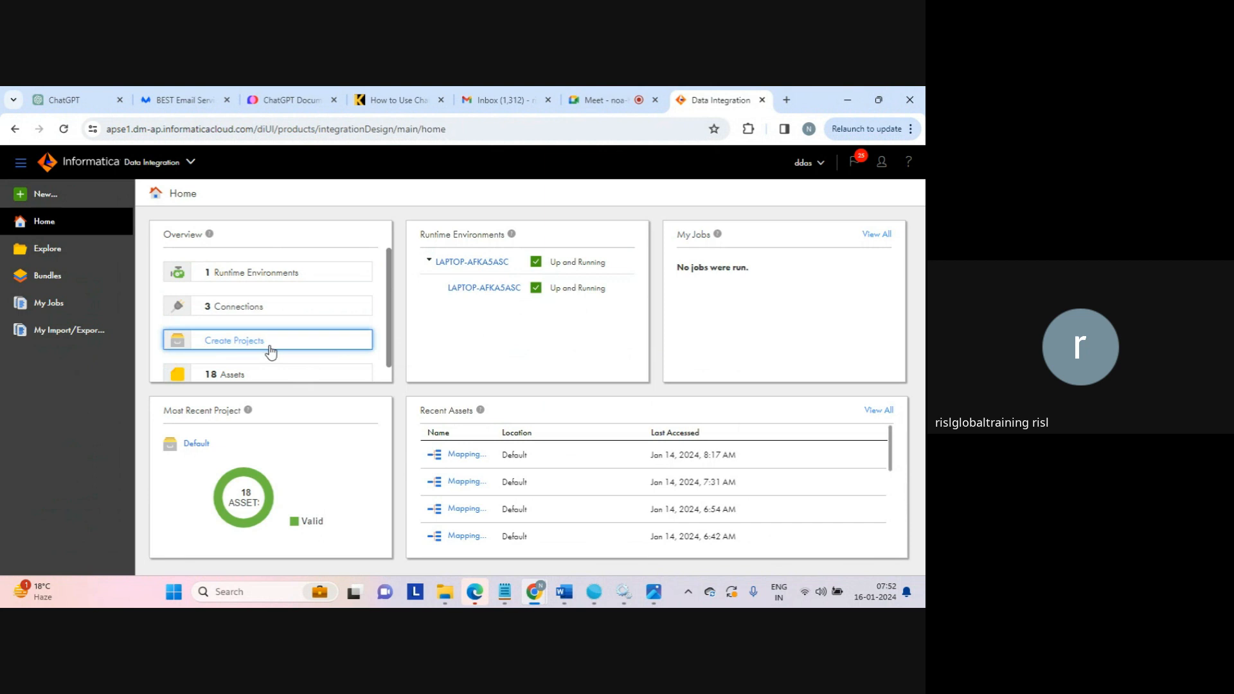
{"action": "left_click", "coordinate": [235, 341]}
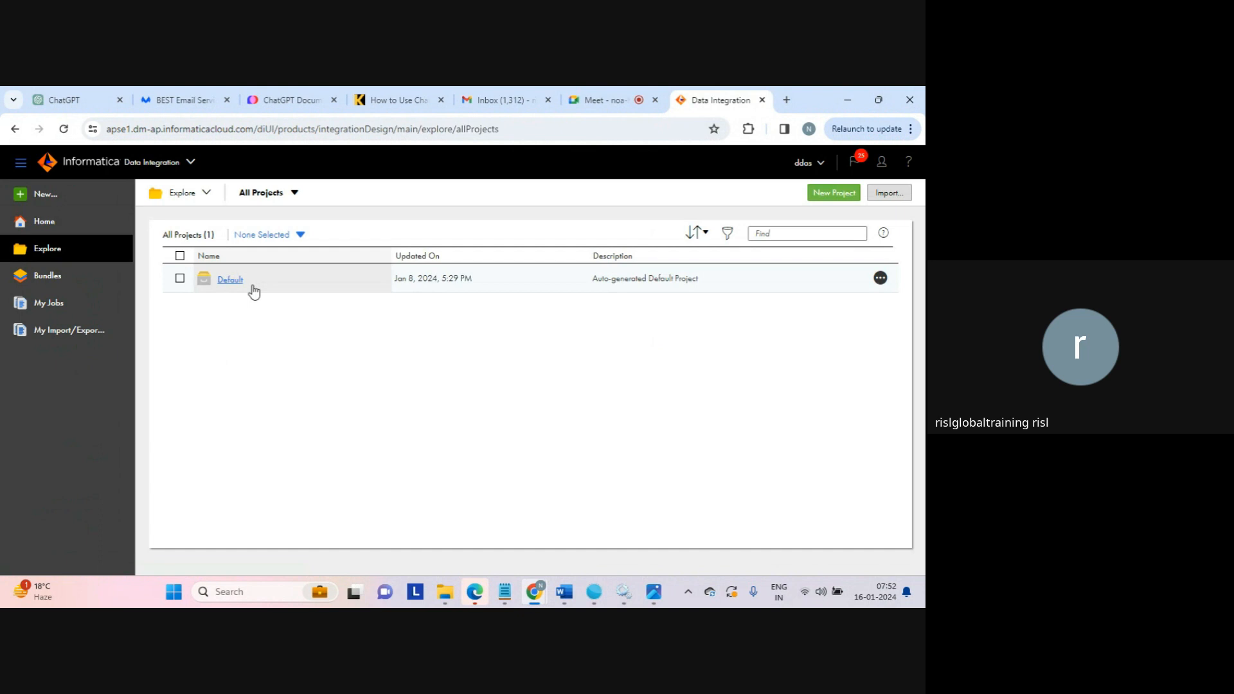
{"action": "left_click", "coordinate": [836, 193]}
{"action": "left_click", "coordinate": [353, 333]}
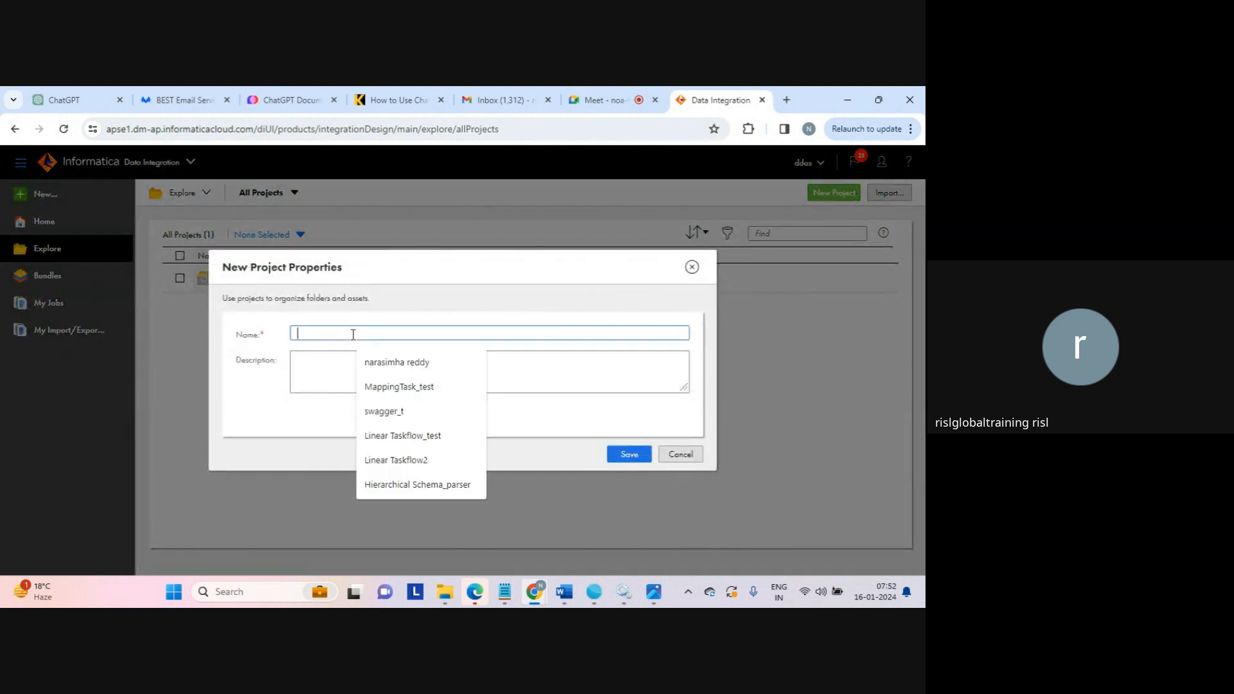
{"action": "type", "text": "dev"}
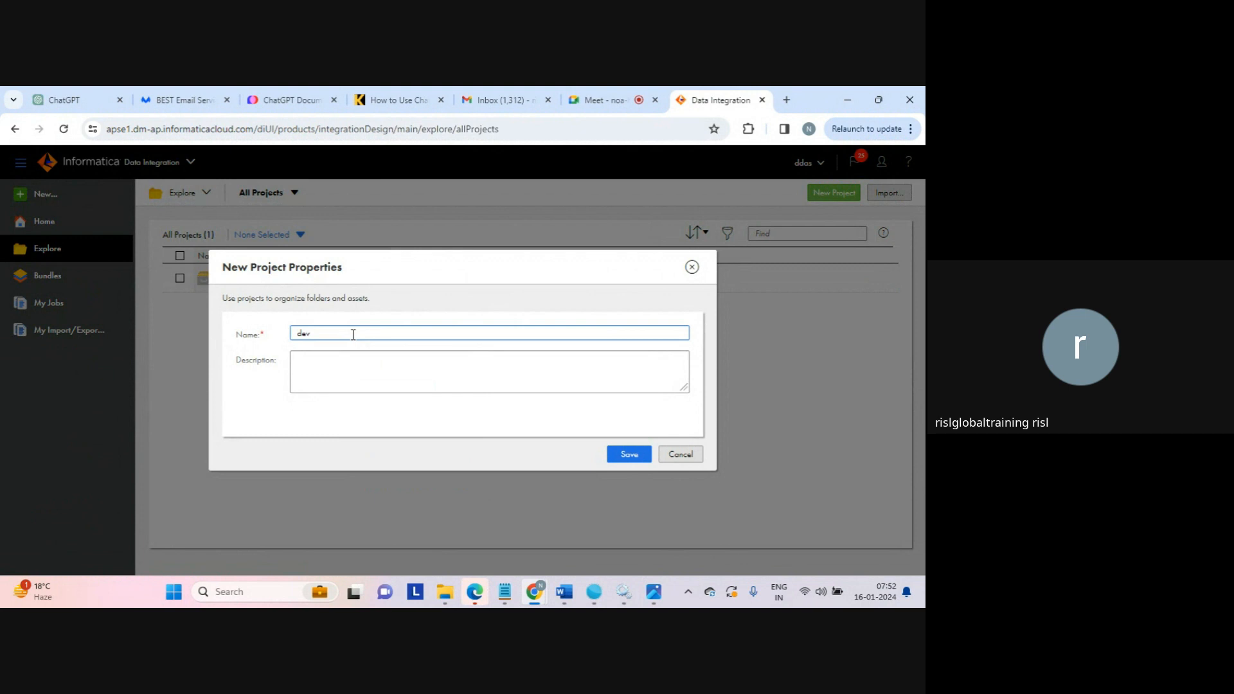
{"action": "left_click", "coordinate": [423, 384]}
{"action": "type", "text": "dev - pr"}
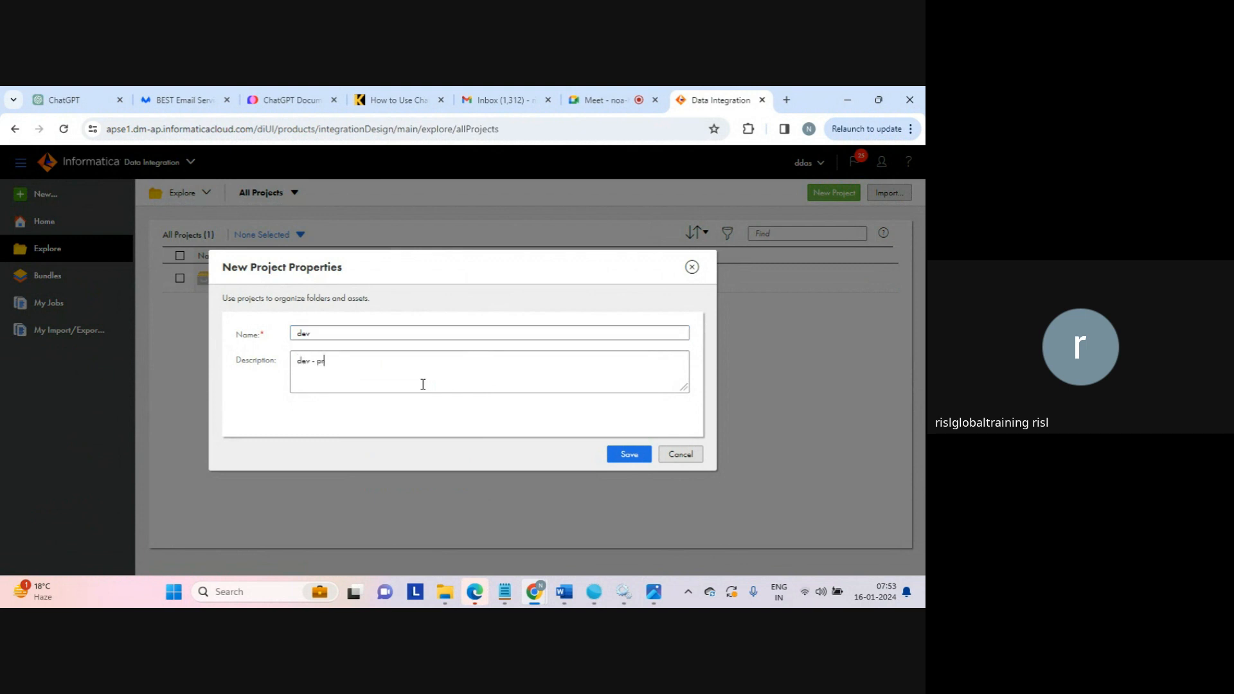
{"action": "type", "text": "oject"}
{"action": "left_click_drag", "start_coordinate": [509, 367], "coordinate": [245, 293]}
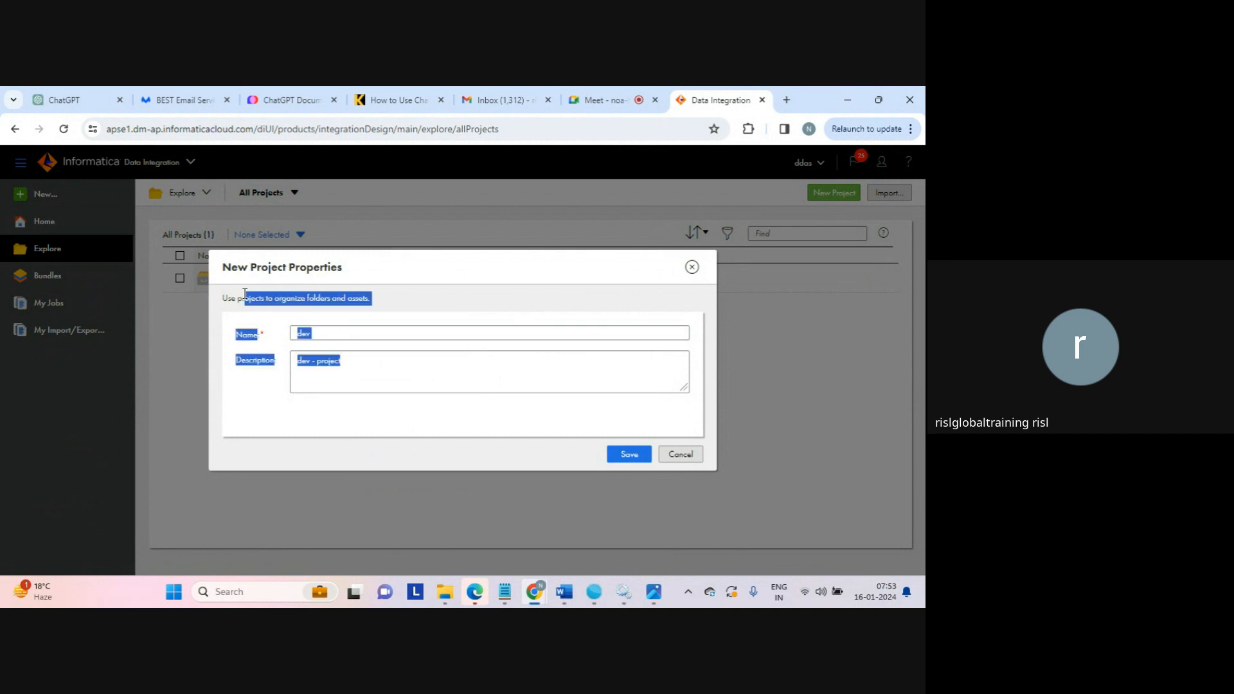
{"action": "left_click", "coordinate": [271, 294]}
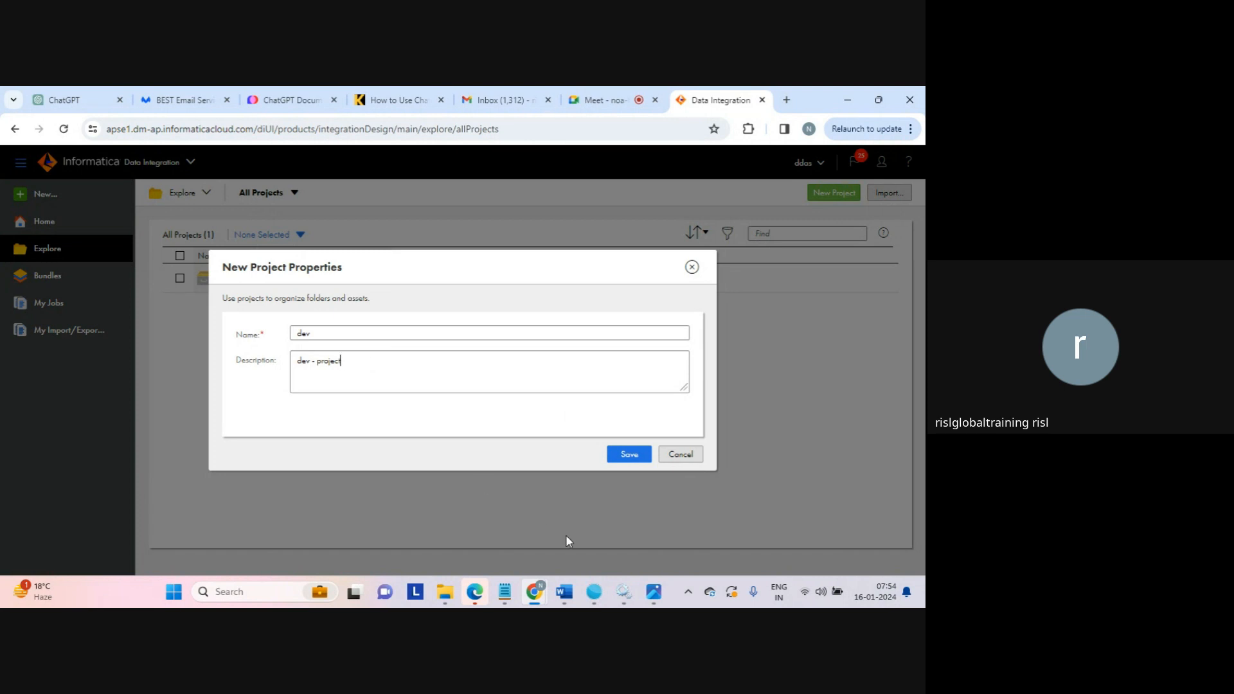
Switch to Photos and review the Informatica architecture diagrams iics_architecture.png and infa_arch.png, and return to the new project's properties.
{"action": "mouse_move", "coordinate": [590, 589]}
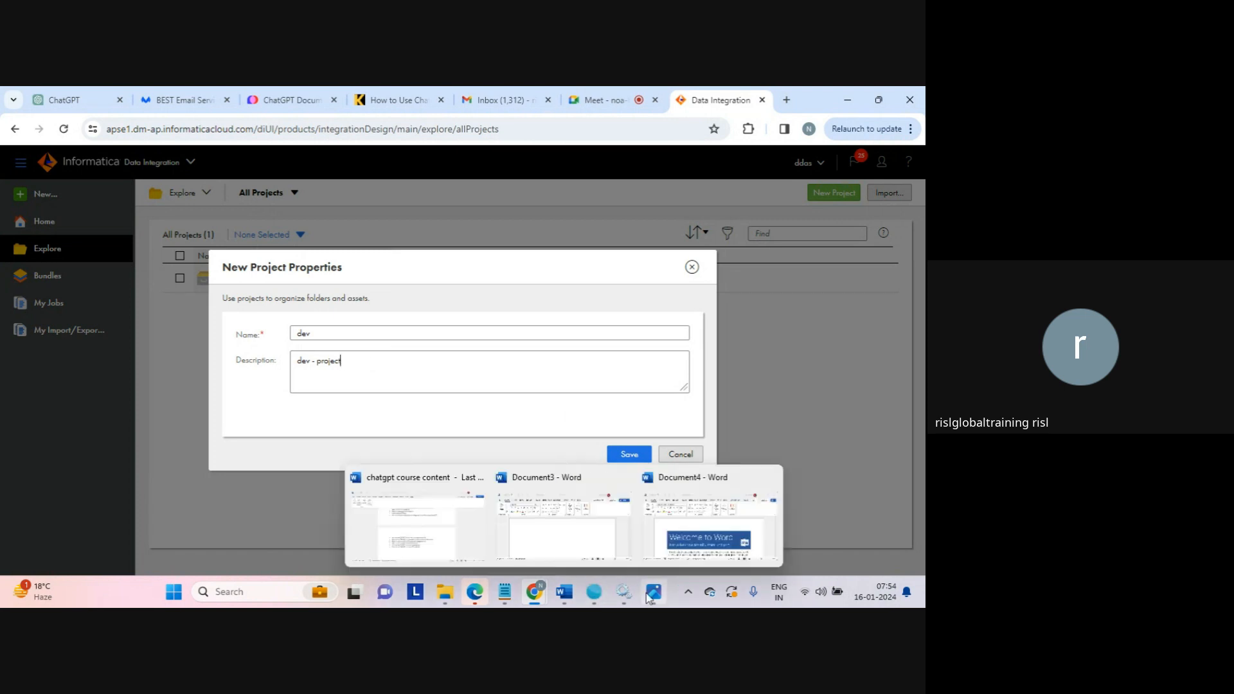
{"action": "mouse_move", "coordinate": [653, 591]}
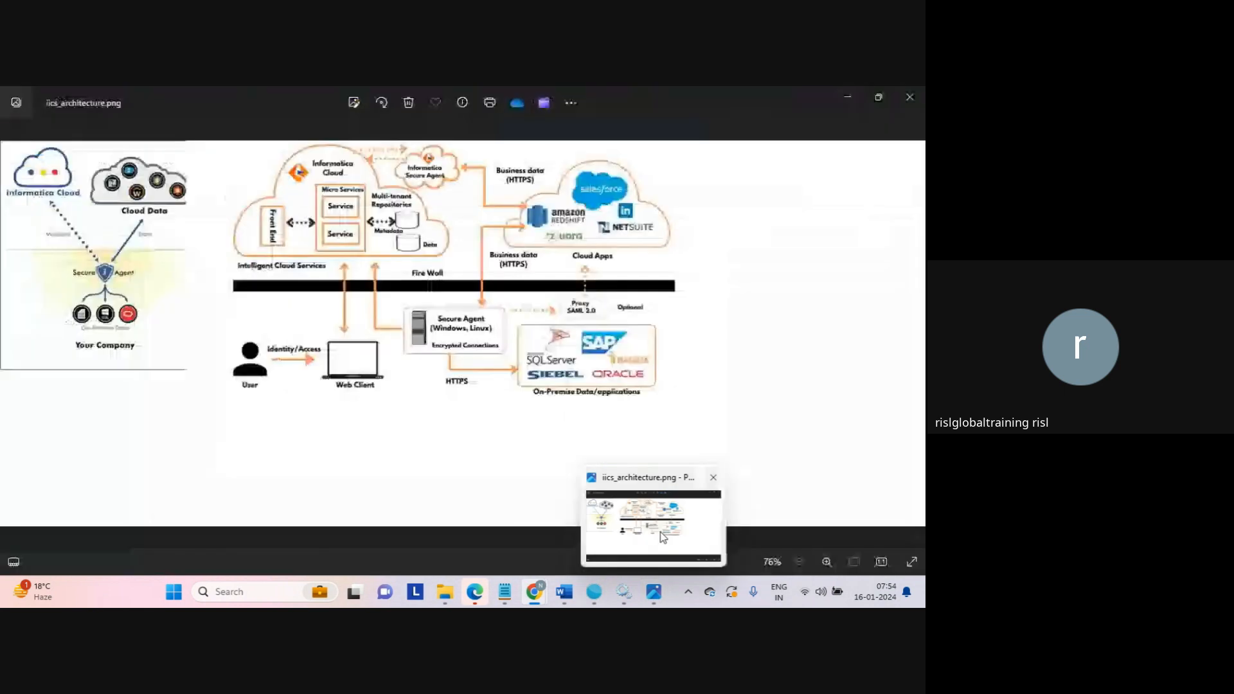
{"action": "left_click", "coordinate": [663, 537]}
{"action": "key", "text": "Right"}
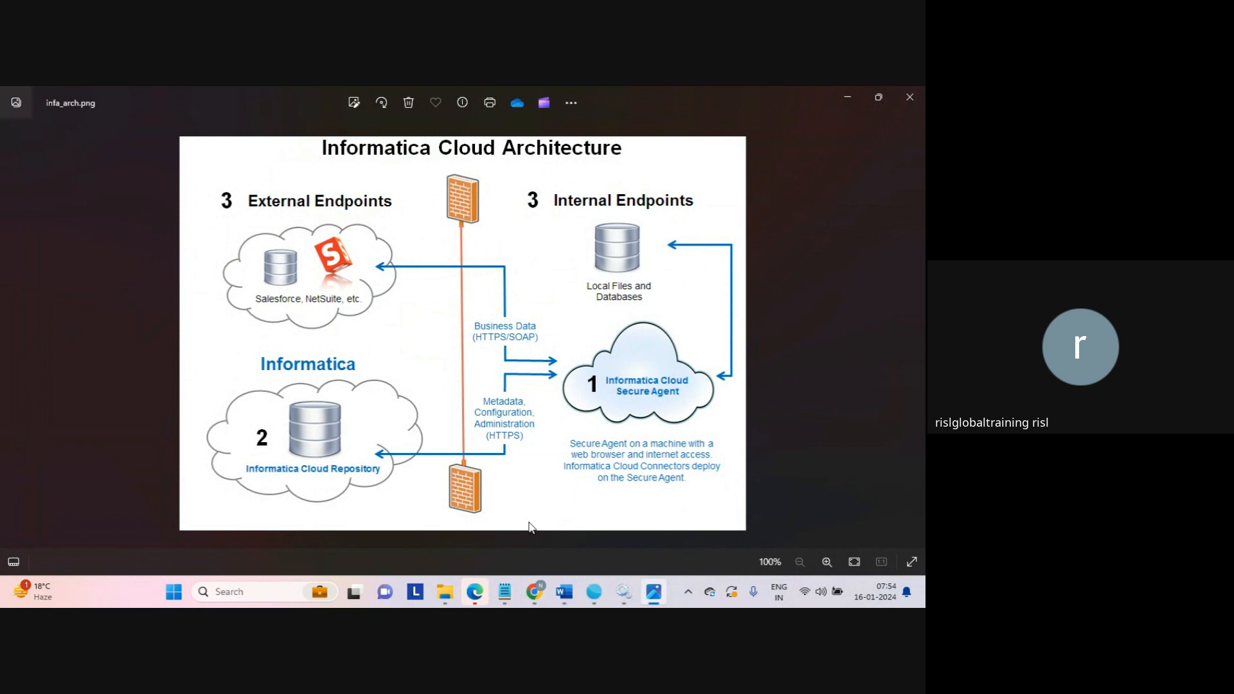
{"action": "mouse_move", "coordinate": [650, 583]}
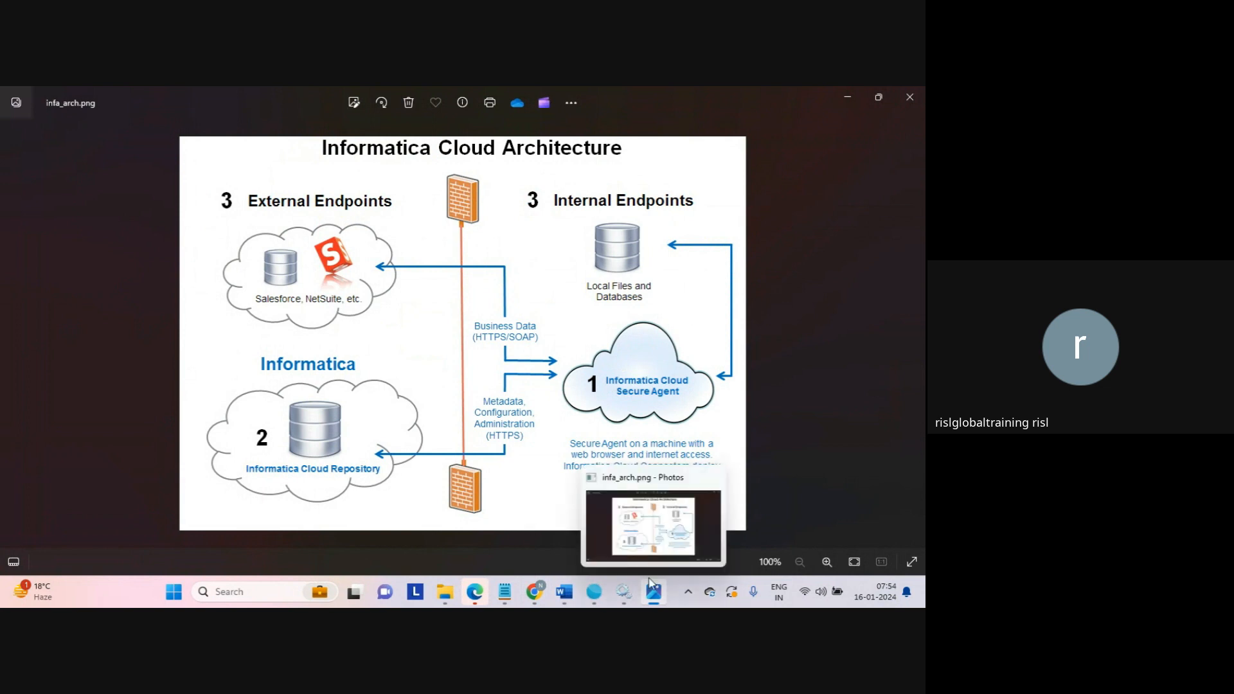
{"action": "left_click", "coordinate": [651, 583]}
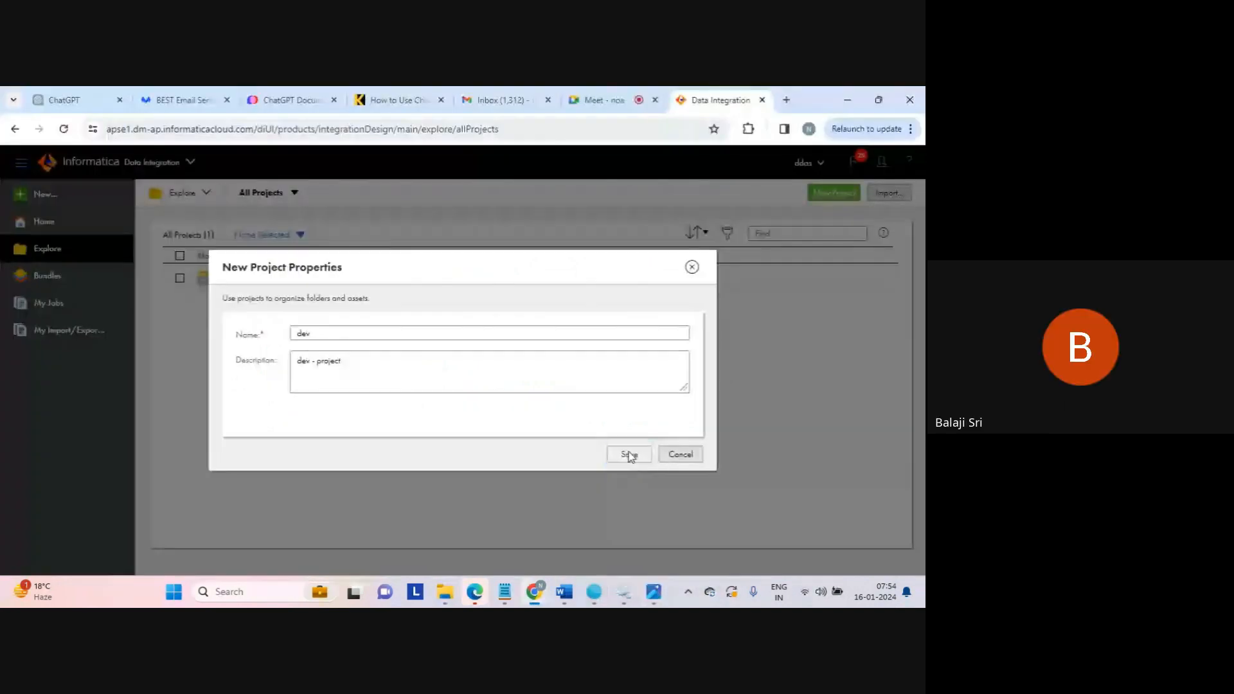
Save the new dev project.
{"action": "left_click", "coordinate": [628, 455]}
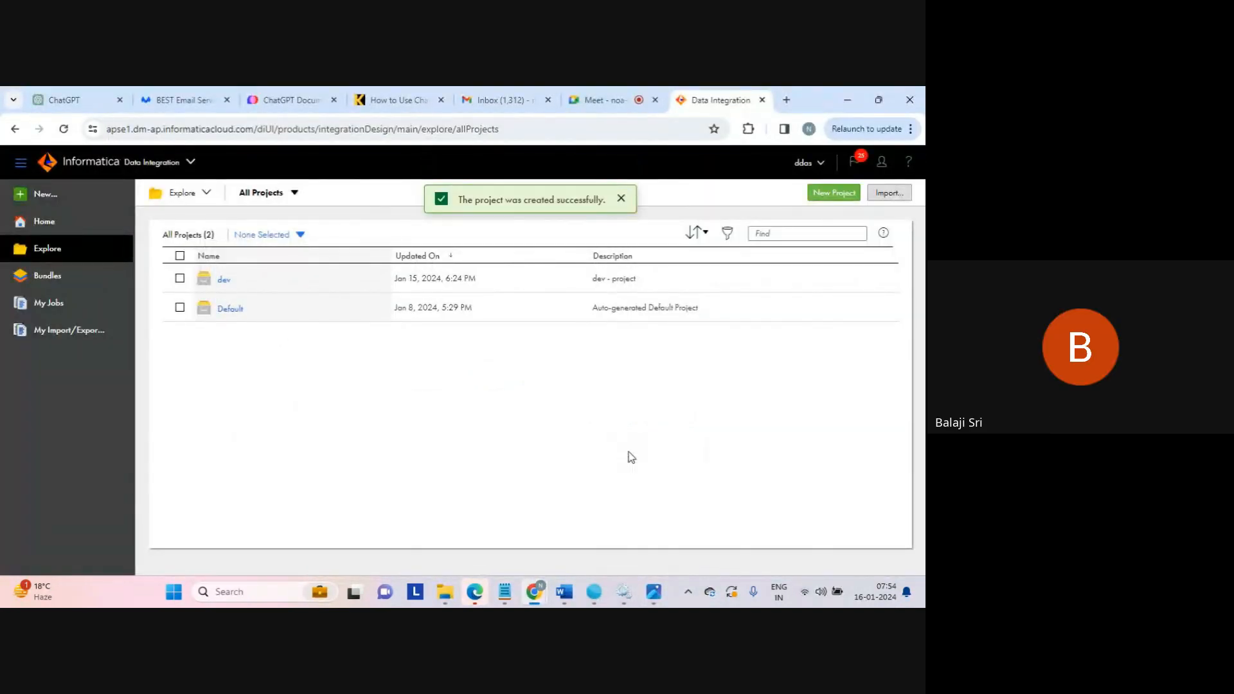
{"action": "key", "text": "XF86AudioRaiseVolume"}
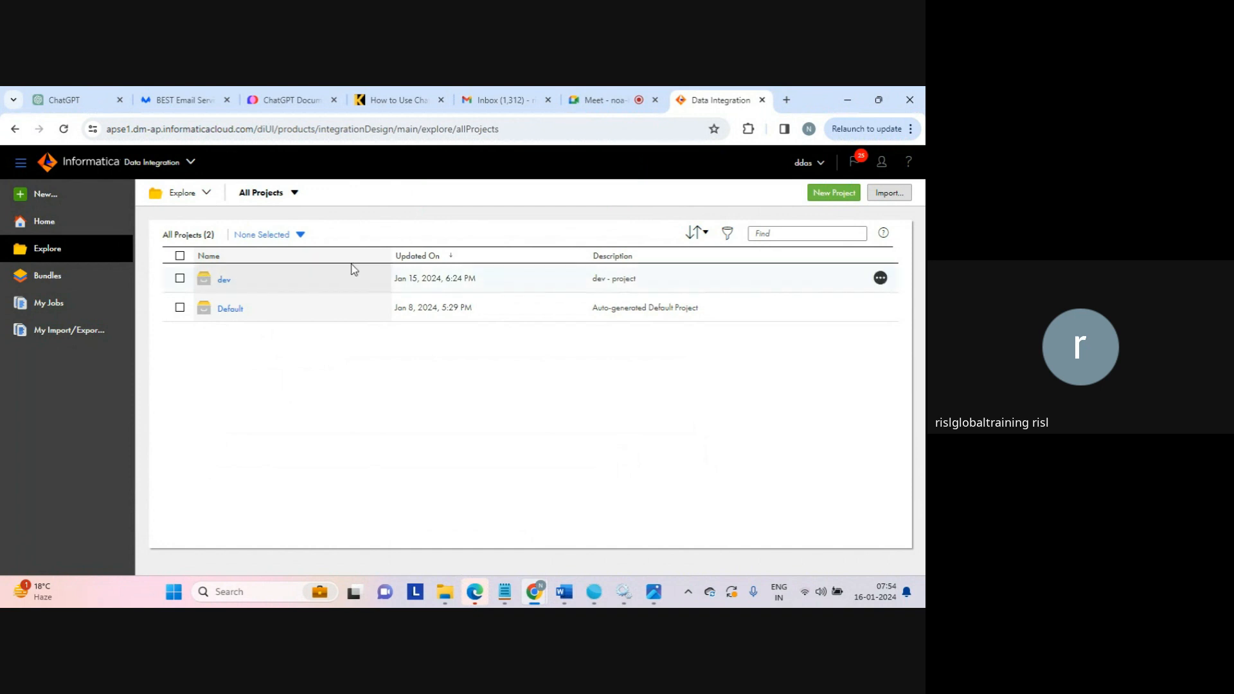
Review the services available under My Services in Intelligent Cloud Services without switching to another service.
{"action": "left_click", "coordinate": [194, 163]}
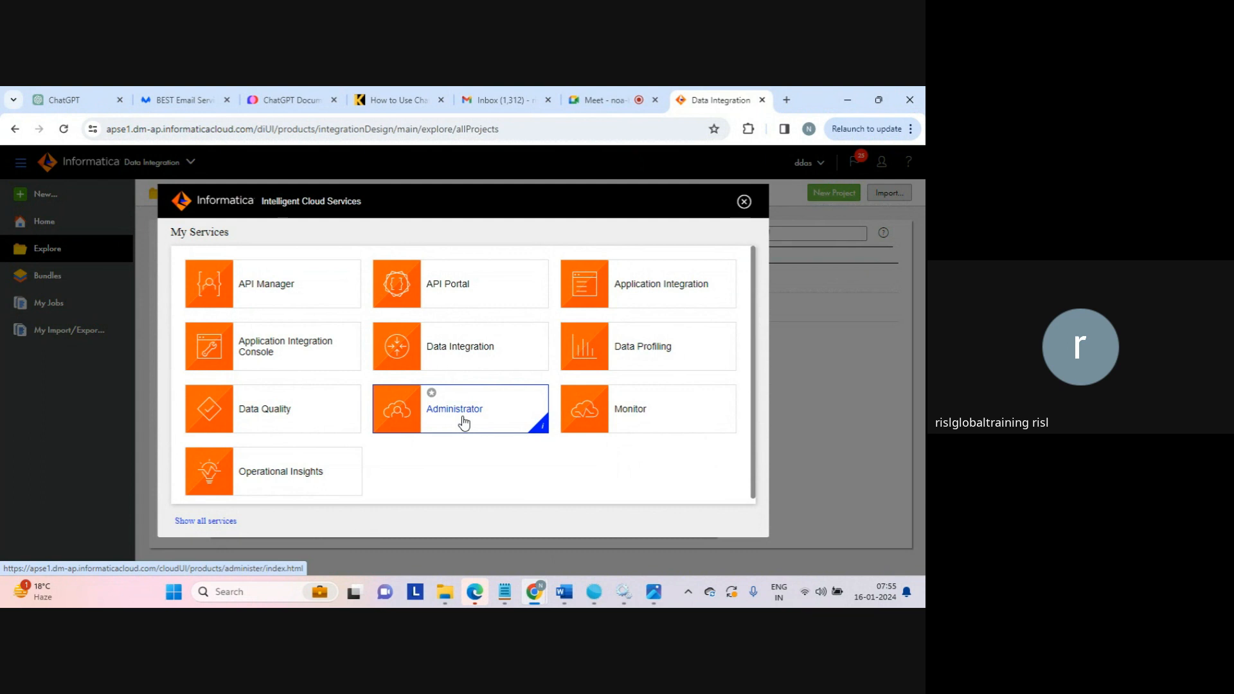
{"action": "left_click", "coordinate": [744, 203]}
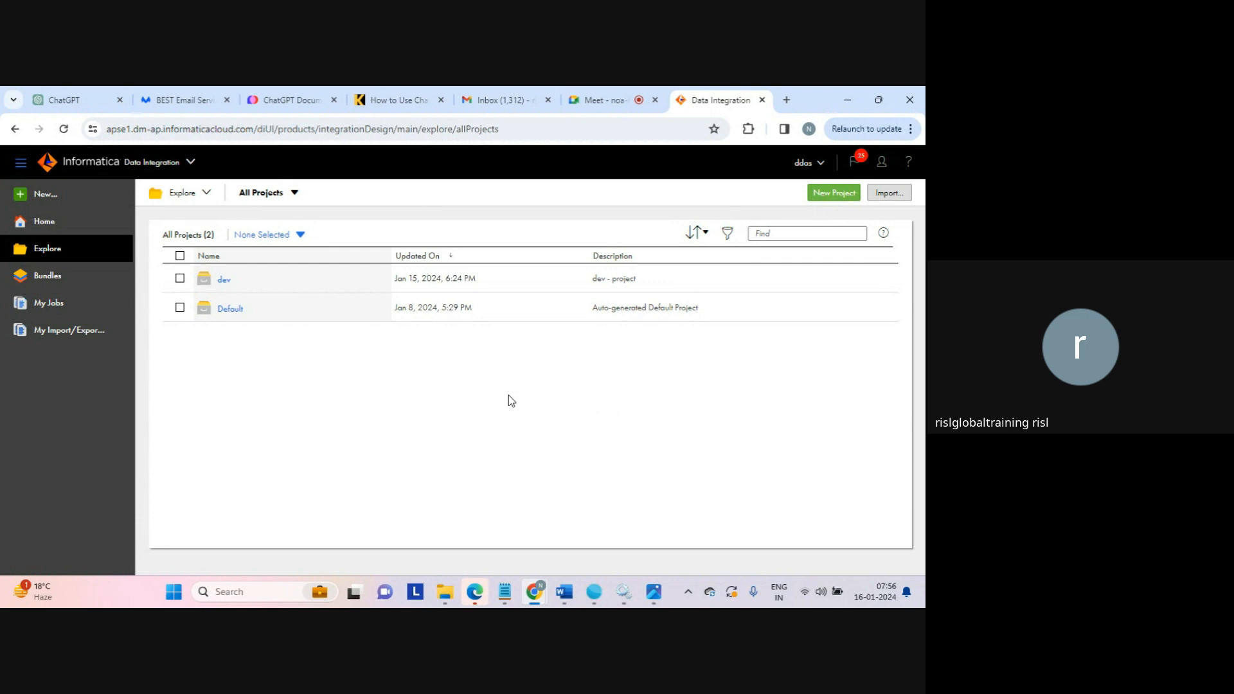
{"action": "left_click", "coordinate": [191, 163]}
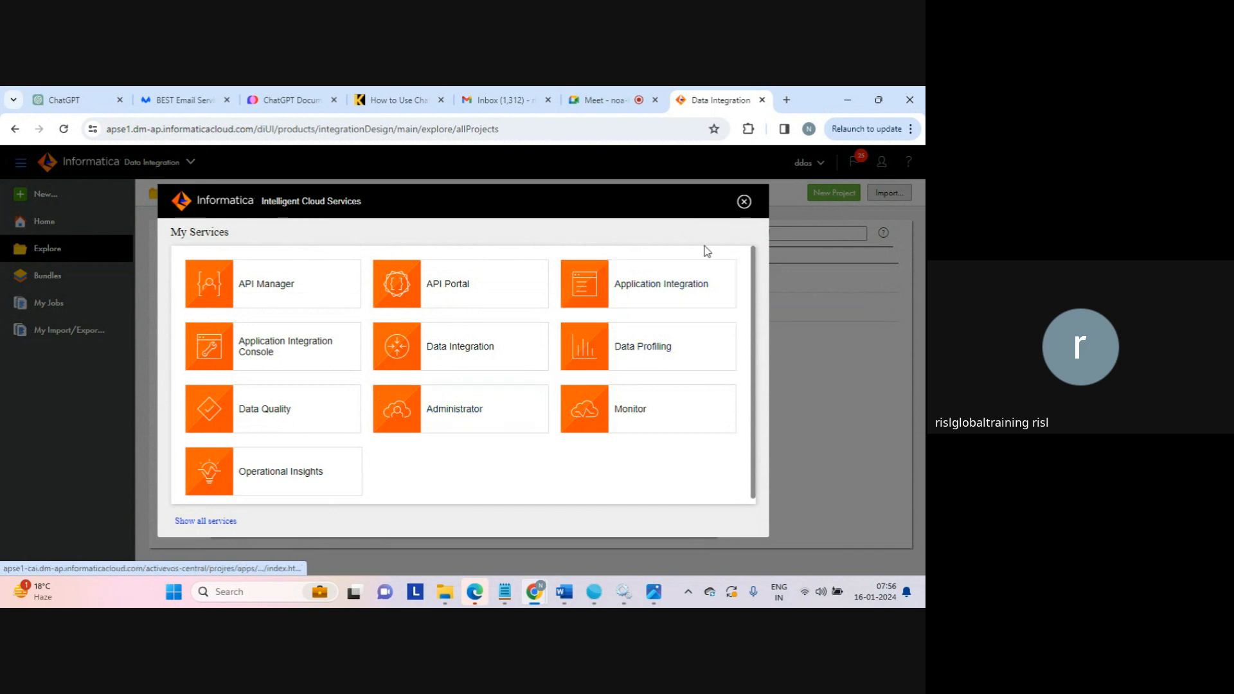
{"action": "left_click", "coordinate": [744, 202]}
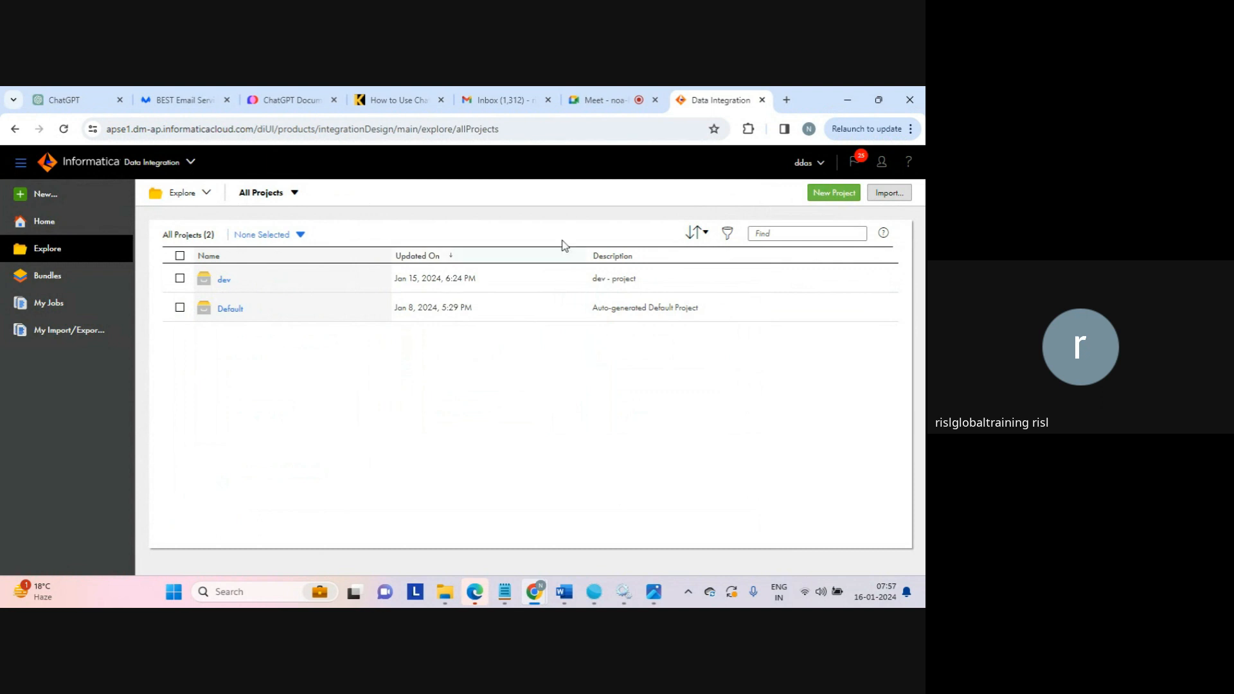
Switch to the Google Meet call to check the participants, and return to the Data Integration project list.
{"action": "left_click", "coordinate": [596, 103]}
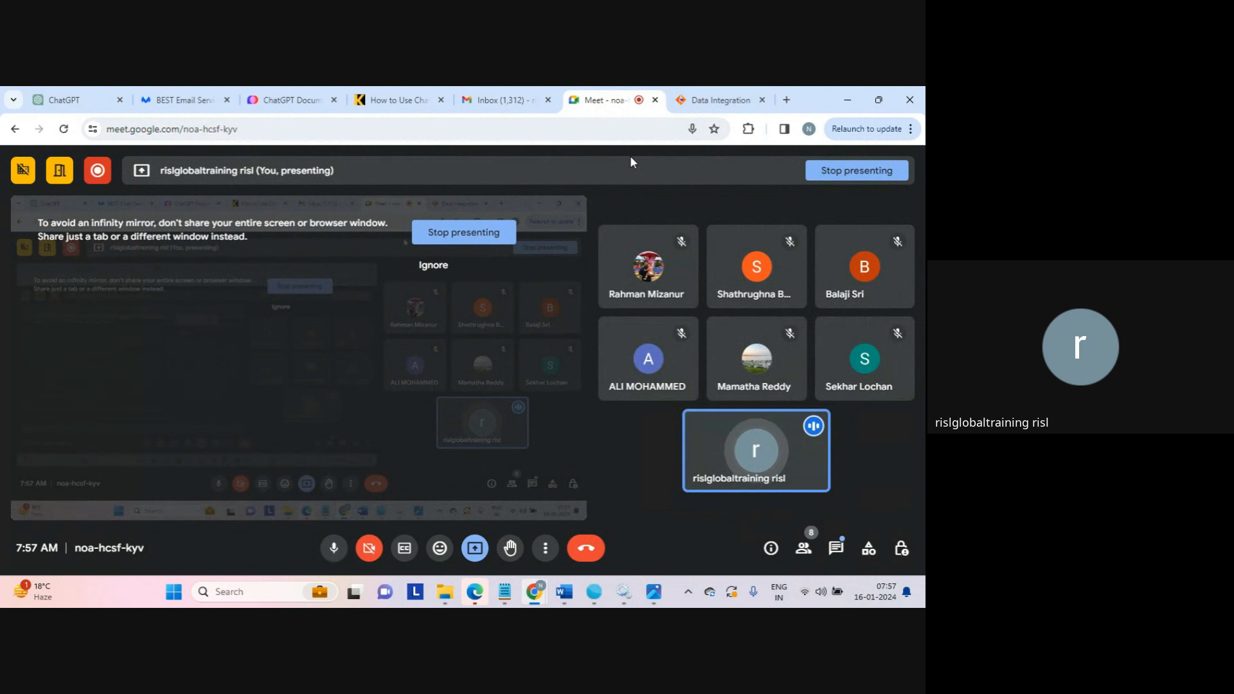
{"action": "mouse_move", "coordinate": [751, 294]}
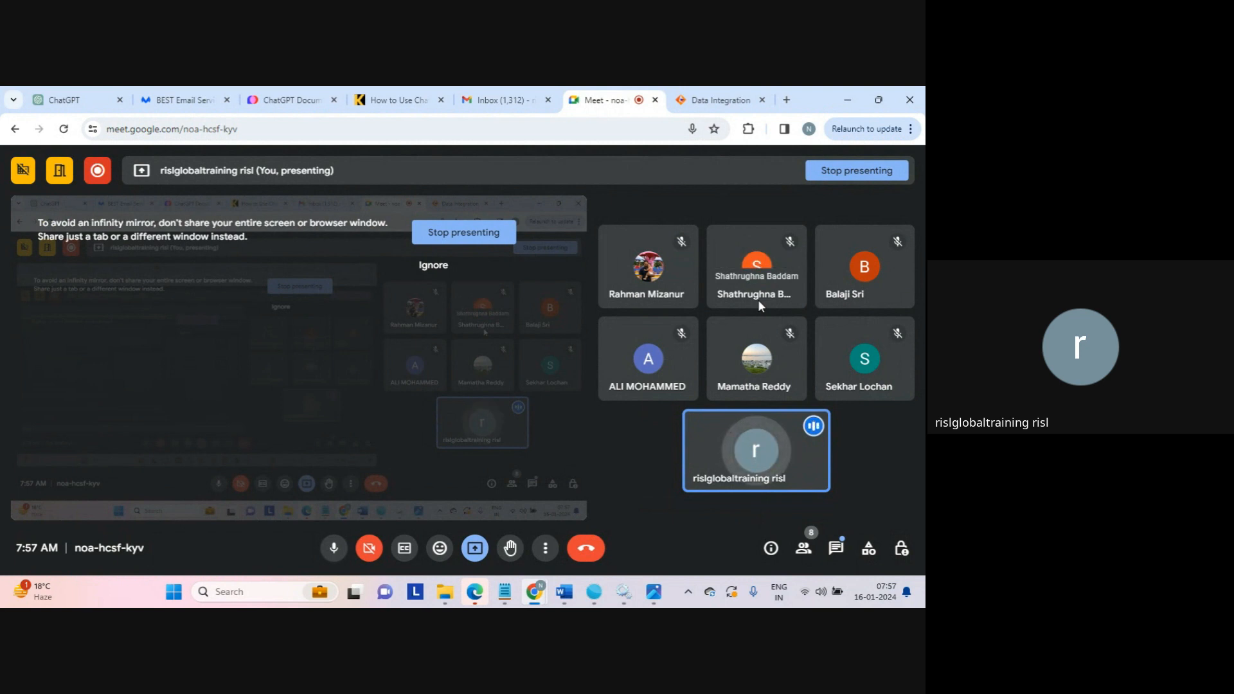
{"action": "mouse_move", "coordinate": [690, 383]}
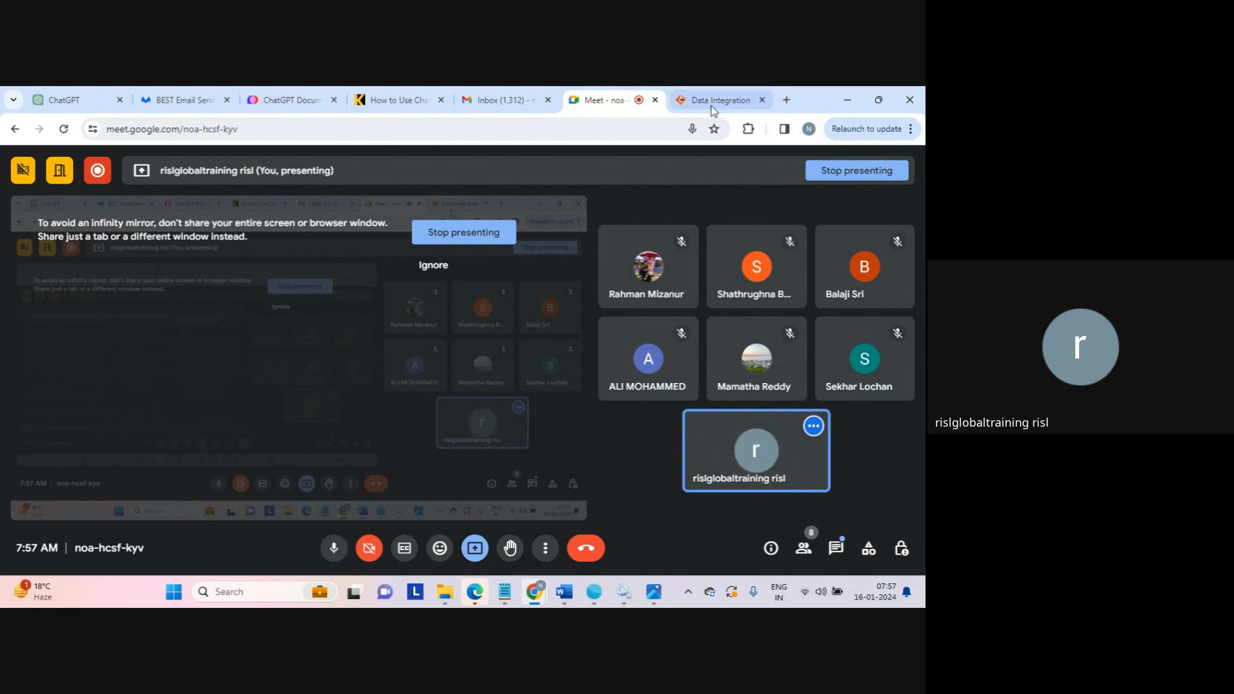
{"action": "mouse_move", "coordinate": [724, 108]}
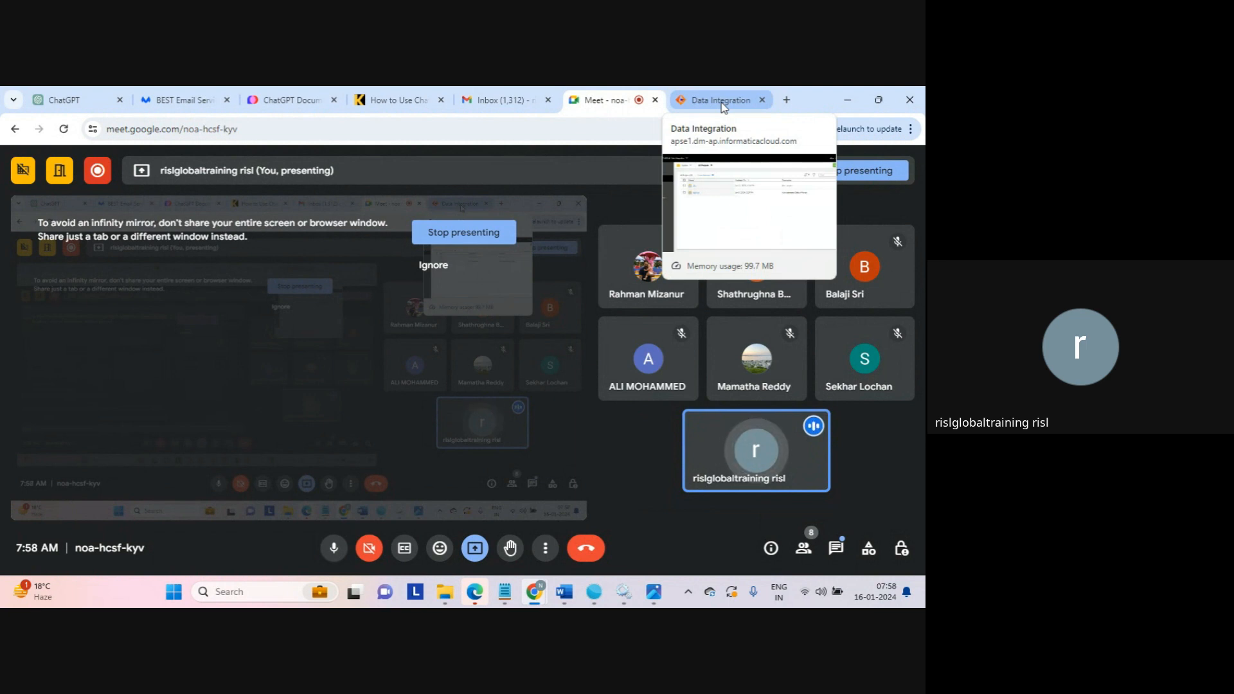
{"action": "left_click", "coordinate": [713, 102]}
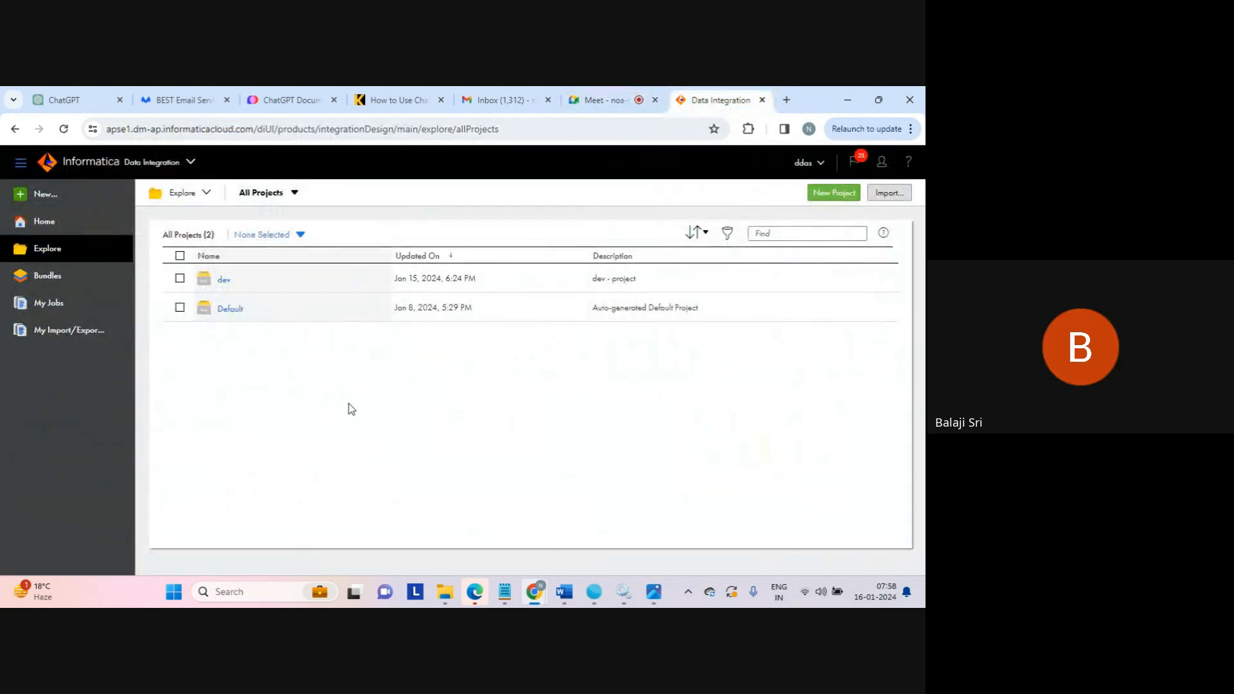
Create a folder named "extract" in the dev project with the description "extract - folder".
{"action": "left_click", "coordinate": [223, 281]}
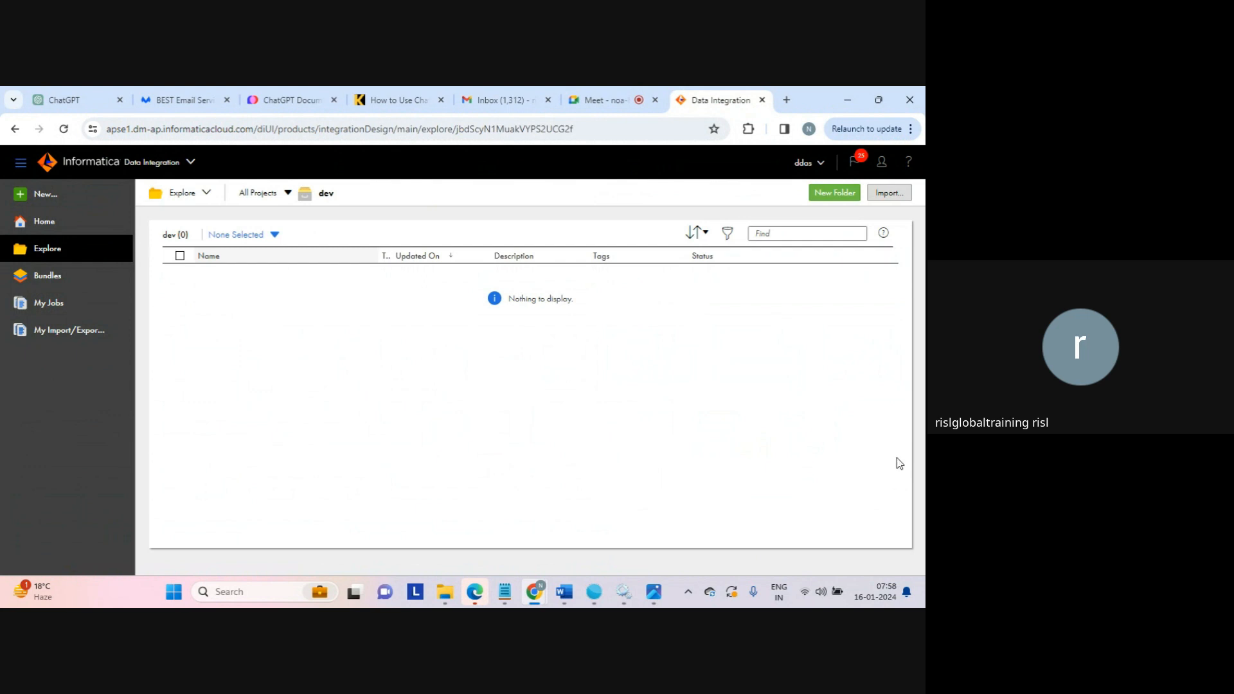
{"action": "left_click", "coordinate": [842, 199]}
{"action": "left_click", "coordinate": [331, 332]}
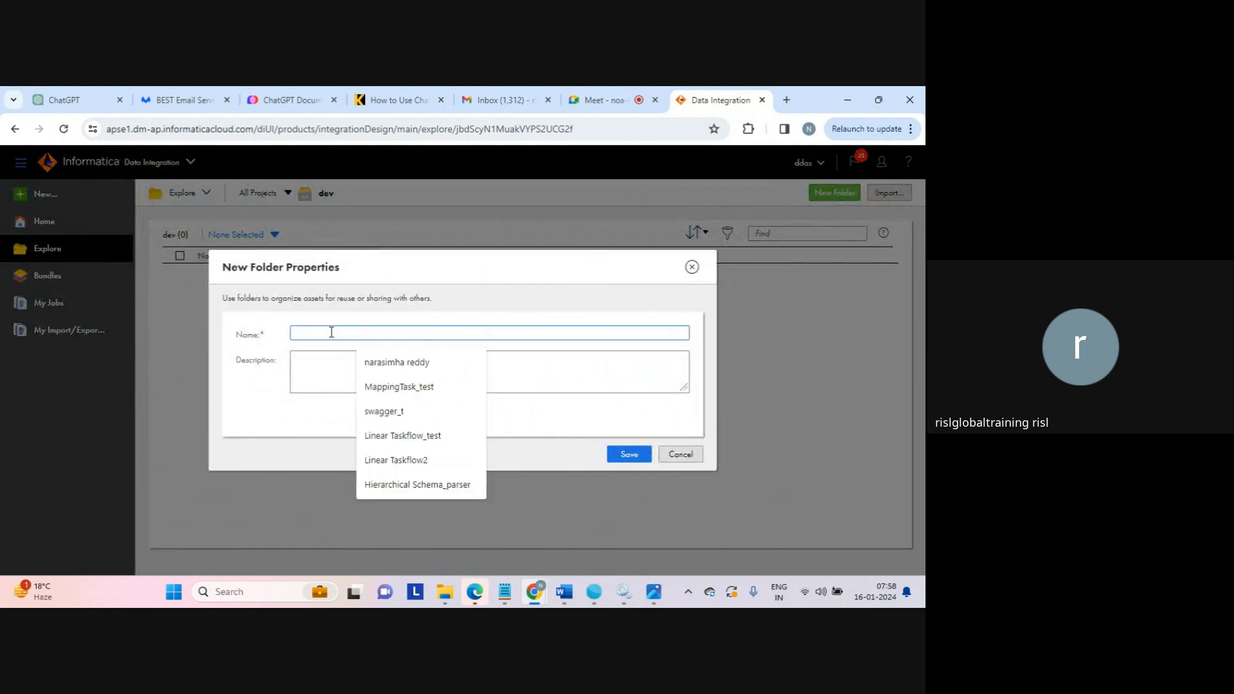
{"action": "type", "text": "extract"}
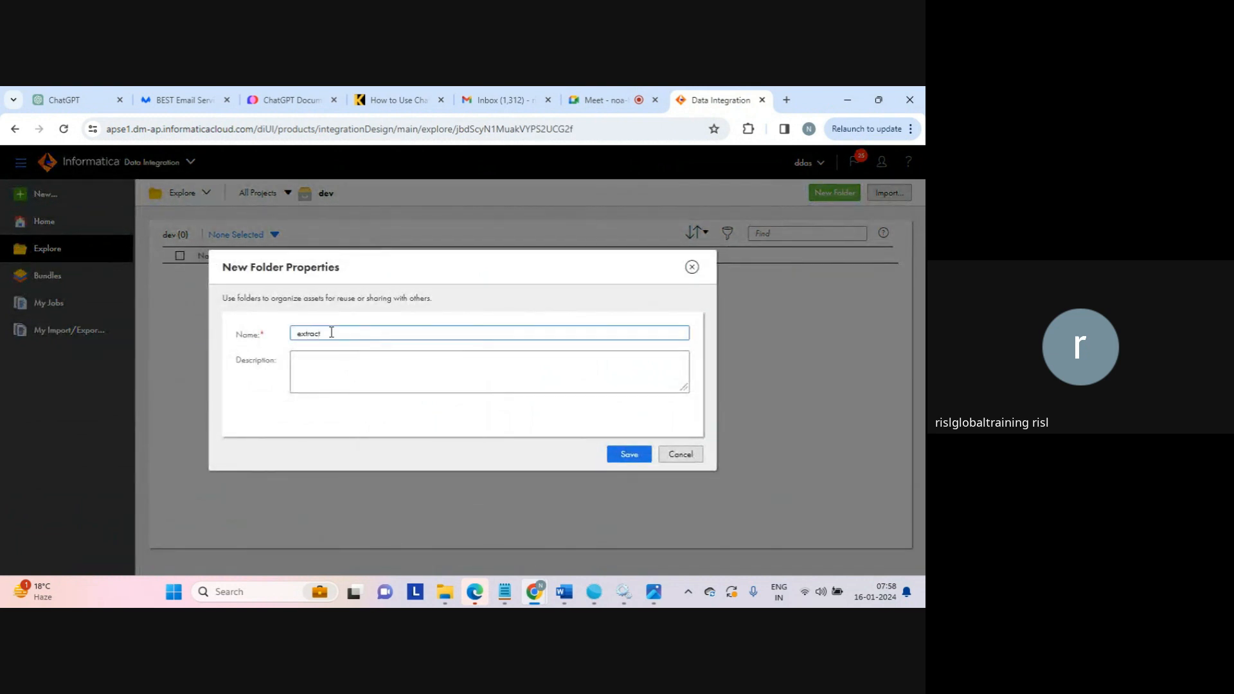
{"action": "left_click", "coordinate": [318, 369]}
{"action": "type", "text": "extrac"}
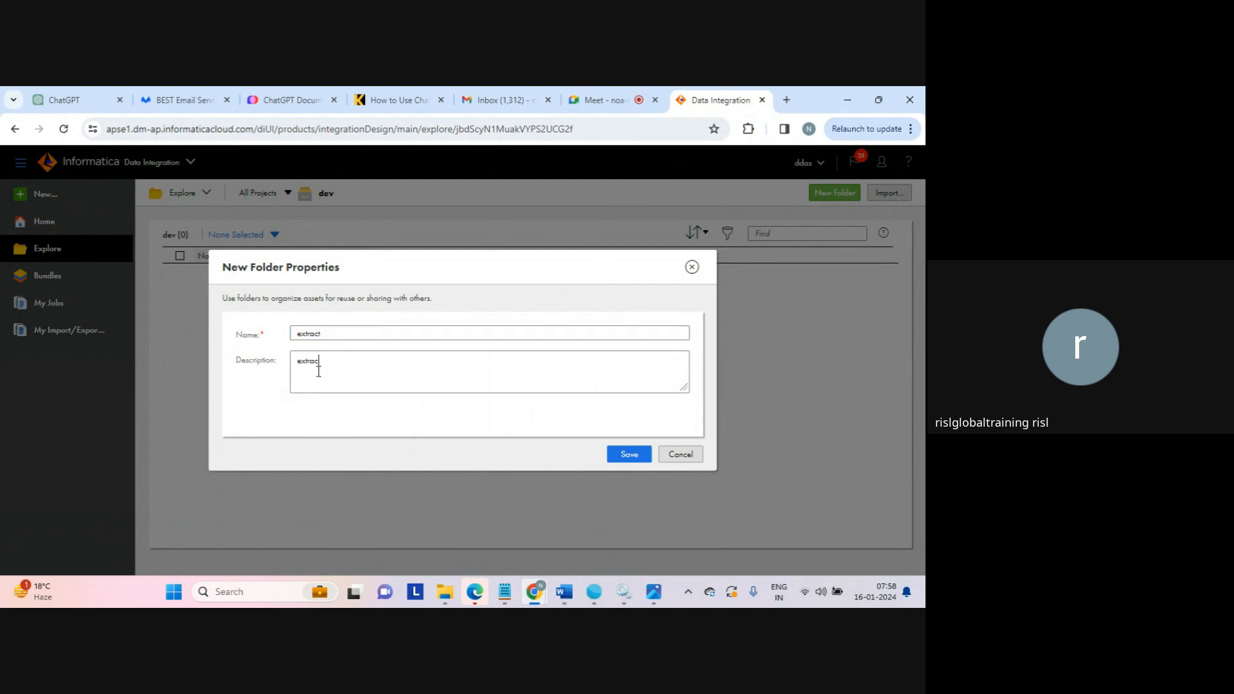
{"action": "type", "text": "t - folder"}
{"action": "left_click", "coordinate": [627, 461]}
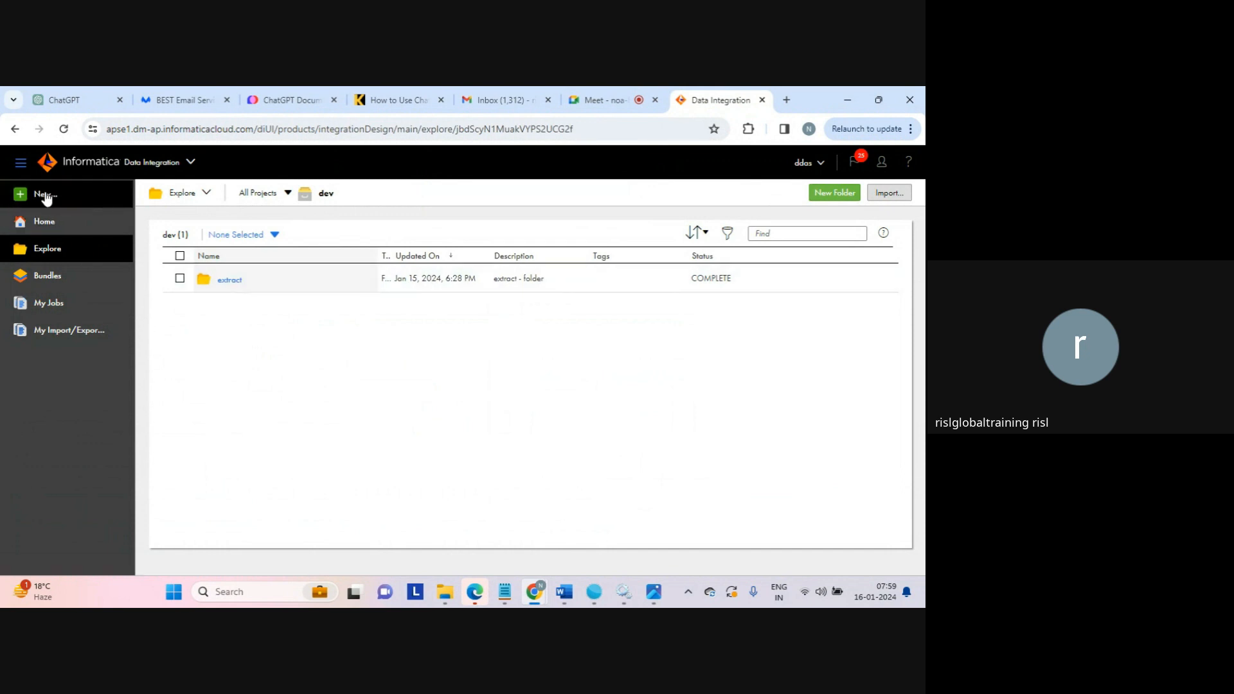
Create a new asset of type Mapping in the dev project.
{"action": "left_click", "coordinate": [45, 194]}
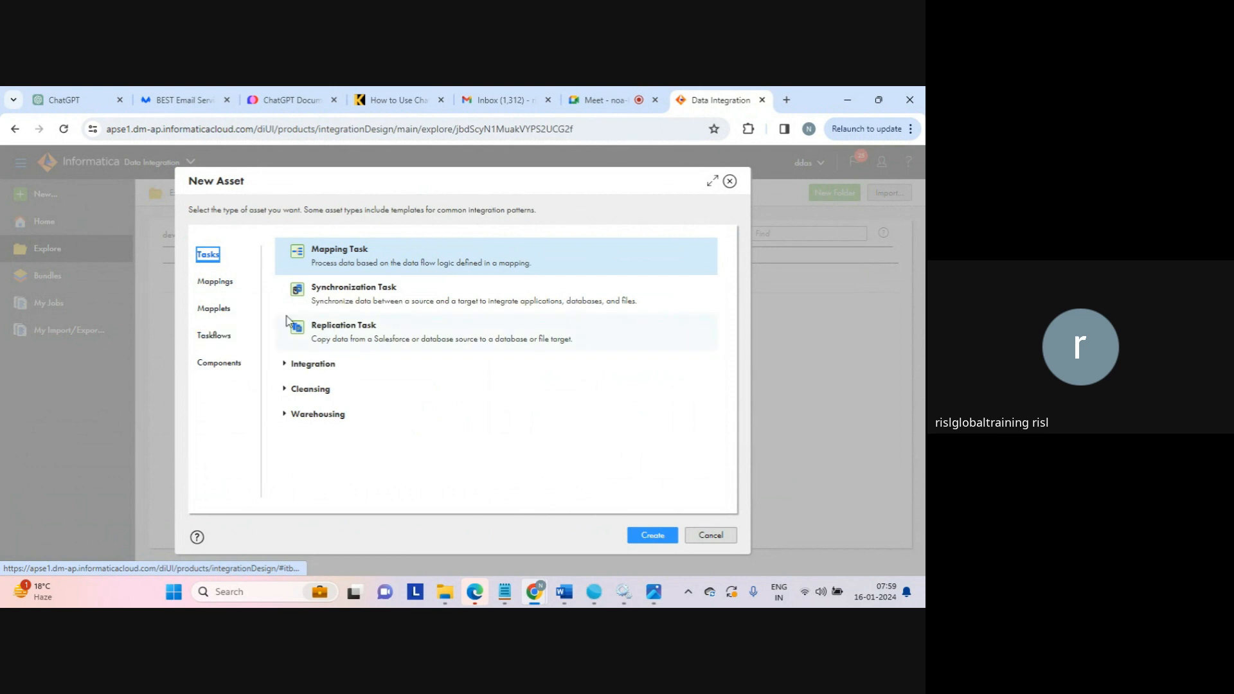
{"action": "left_click", "coordinate": [217, 282]}
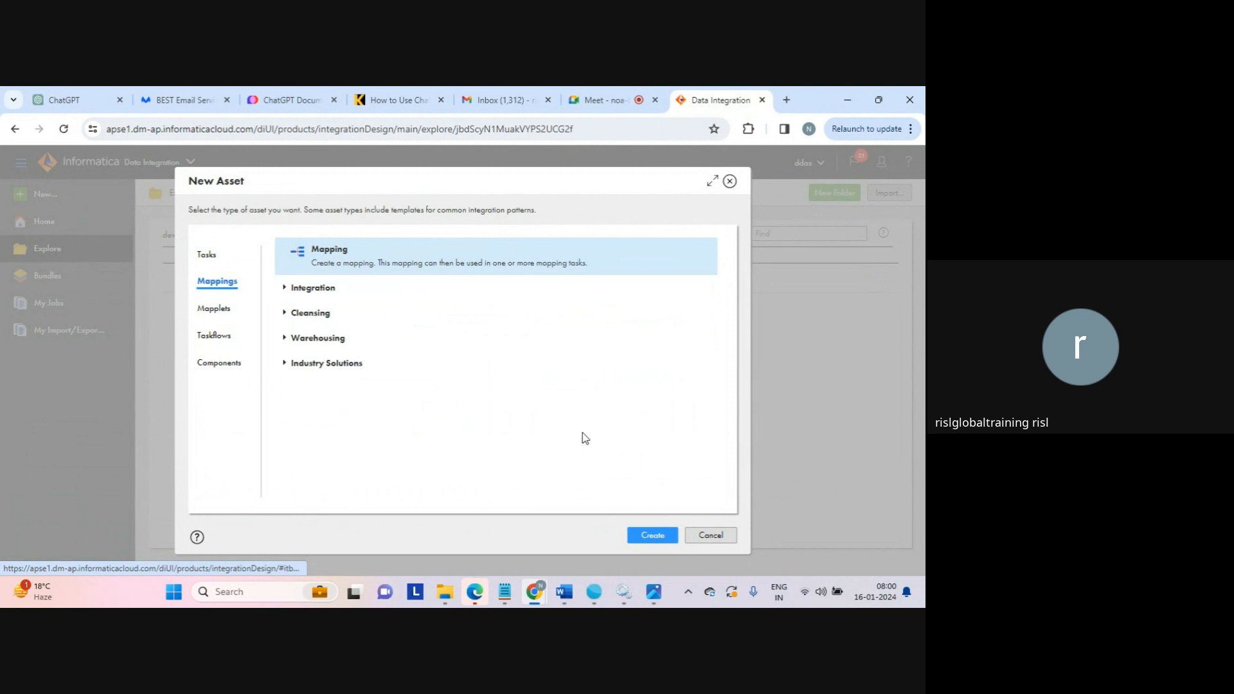
{"action": "left_click", "coordinate": [653, 538]}
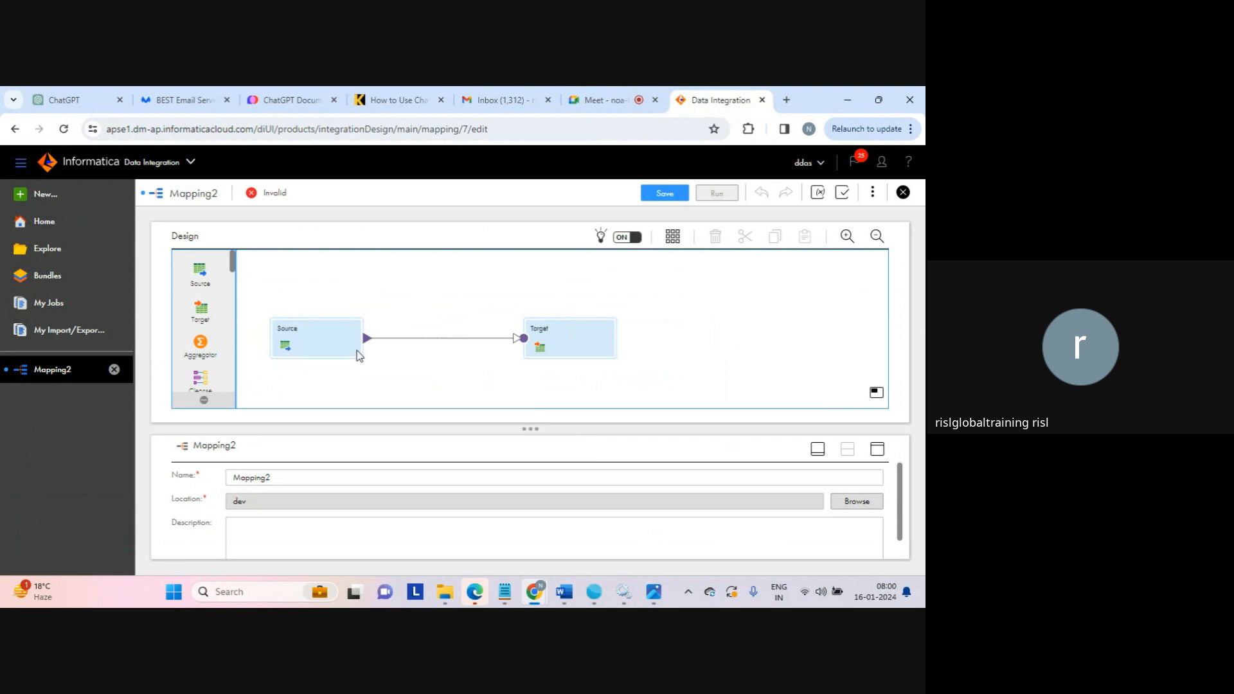
Examine the mapping's source-to-target link, the available transformations in the design palette and the additional mapping actions.
{"action": "left_click", "coordinate": [456, 338]}
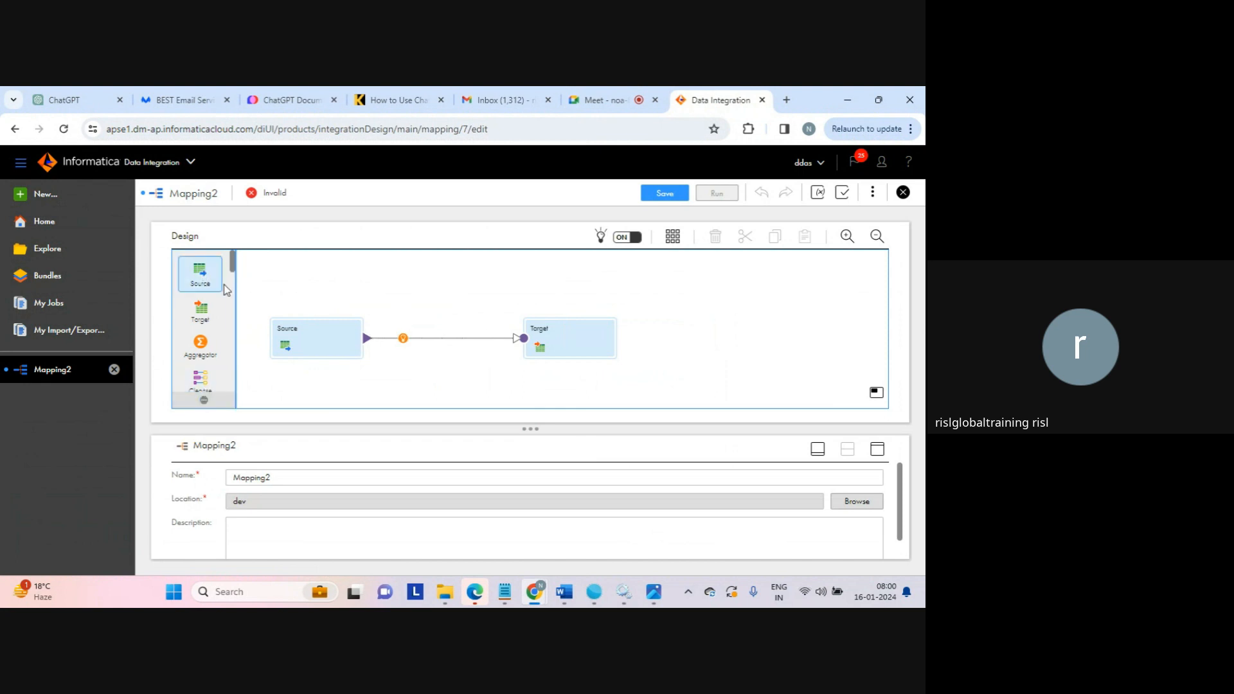
{"action": "mouse_move", "coordinate": [232, 255]}
{"action": "left_mouse_down"}
{"action": "mouse_move", "coordinate": [232, 404]}
{"action": "mouse_move", "coordinate": [226, 258]}
{"action": "left_mouse_up"}
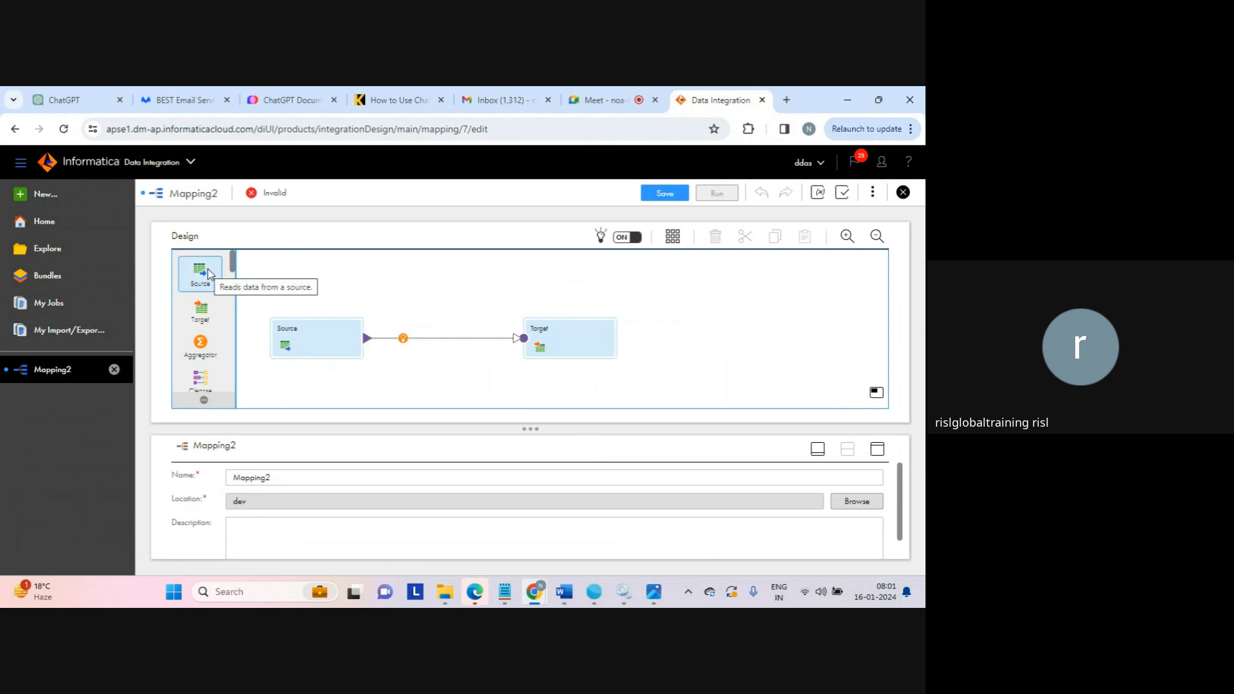
{"action": "left_click_drag", "start_coordinate": [233, 262], "coordinate": [235, 286]}
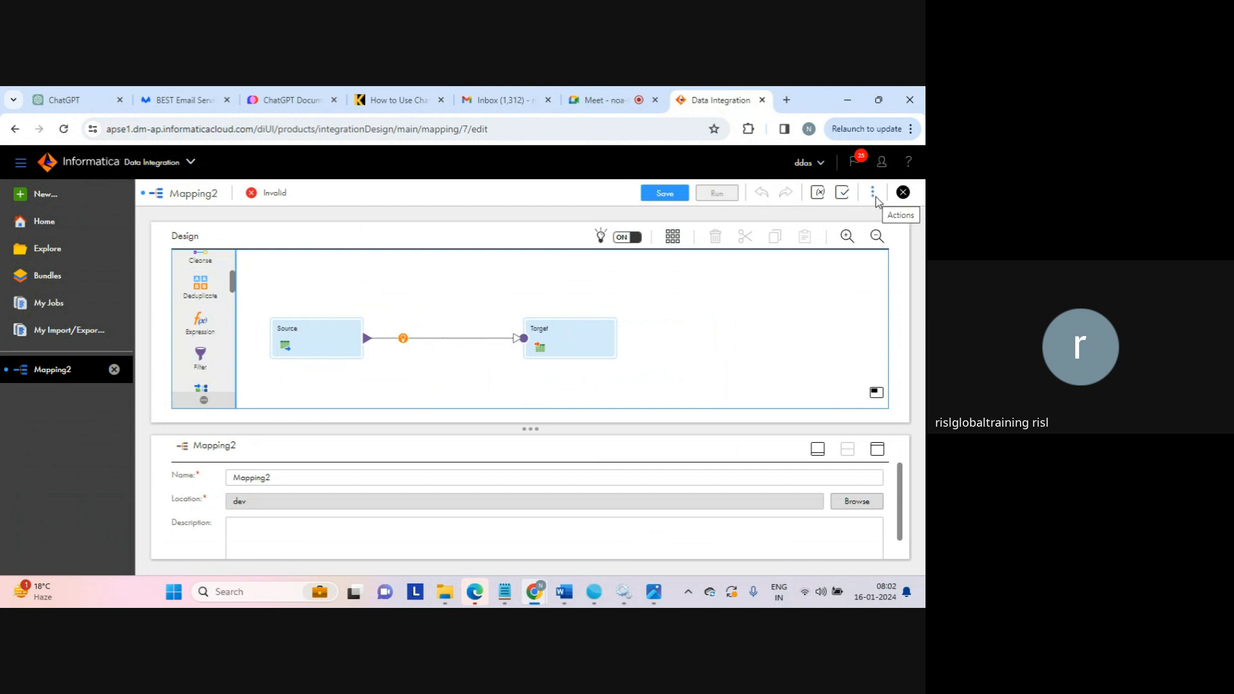
{"action": "left_click", "coordinate": [873, 192]}
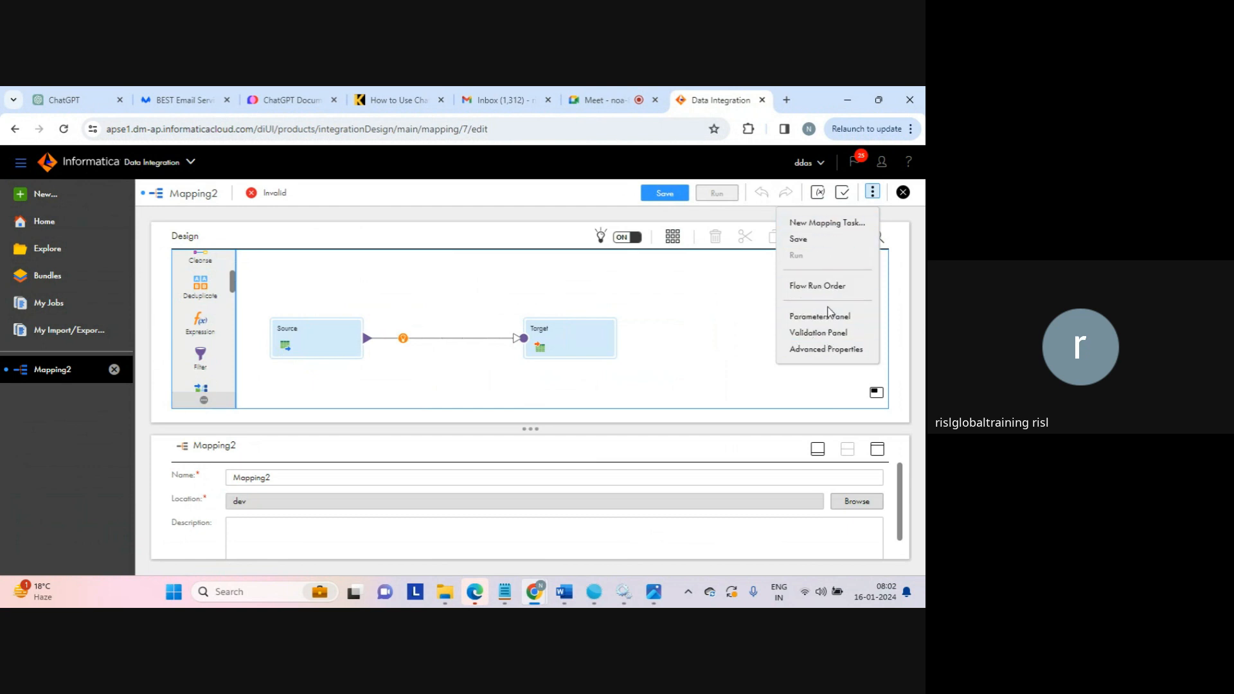
Examine the transformations offered on the link between Source and Target, and try the design recommendations switch, leaving it on.
{"action": "left_click", "coordinate": [709, 301]}
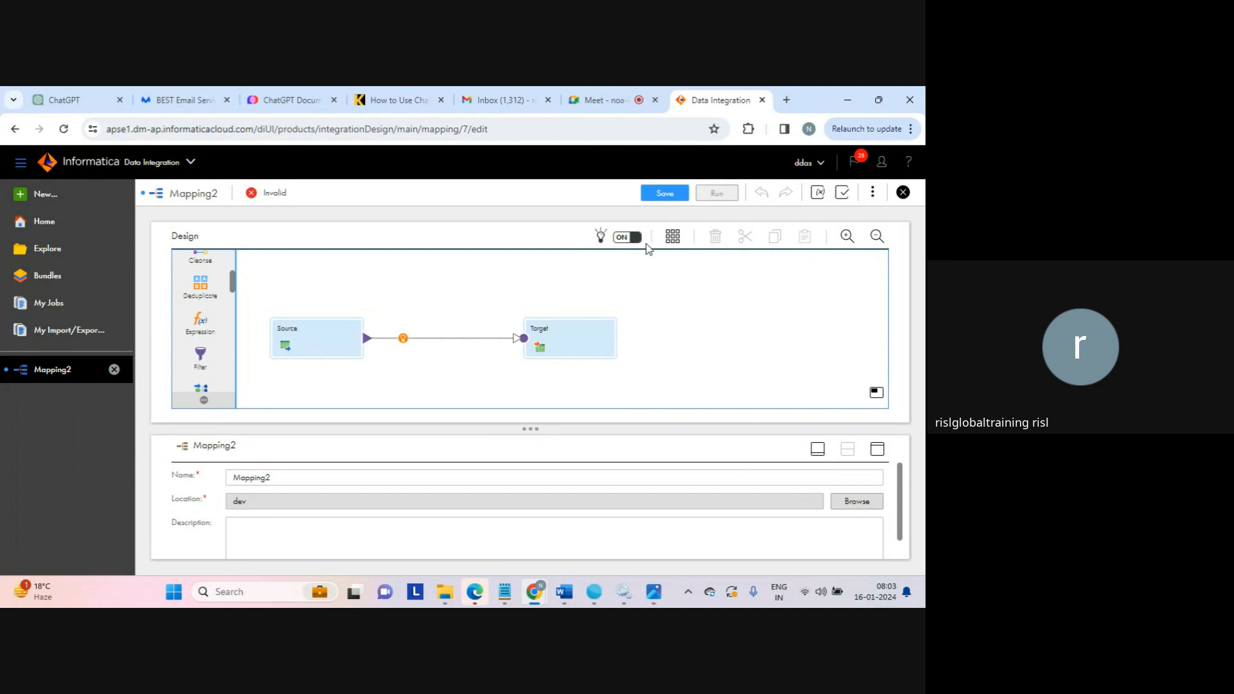
{"action": "left_click", "coordinate": [403, 340]}
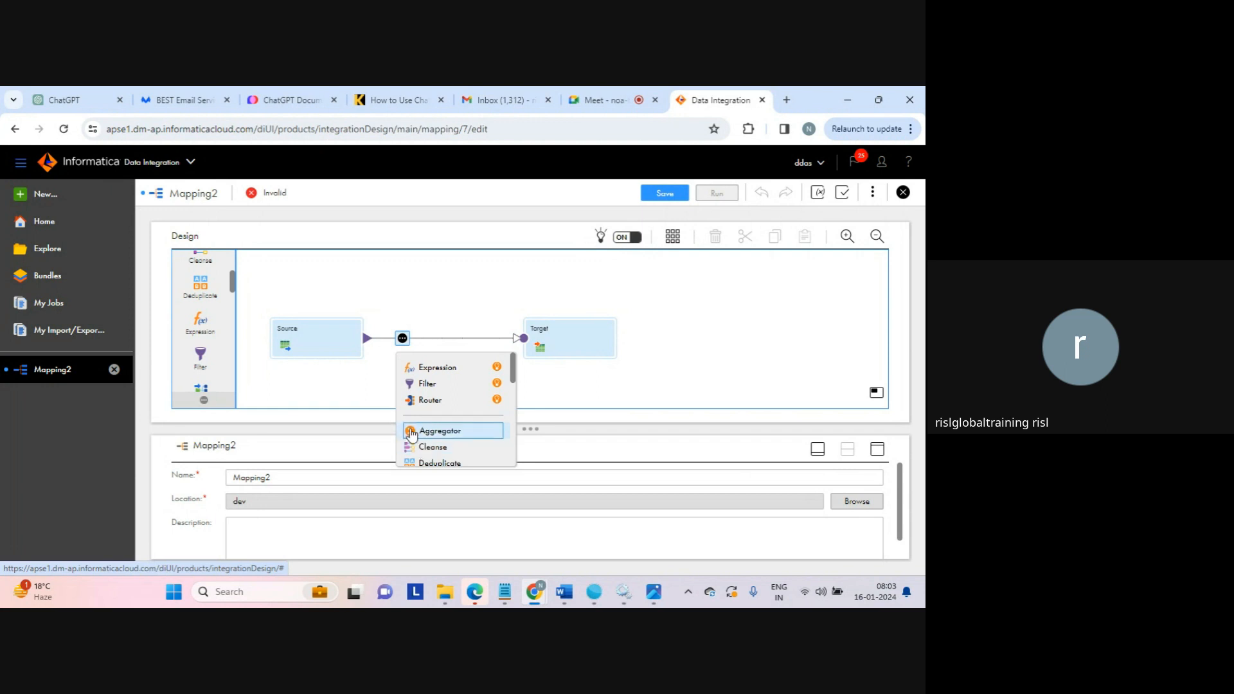
{"action": "left_click", "coordinate": [359, 381]}
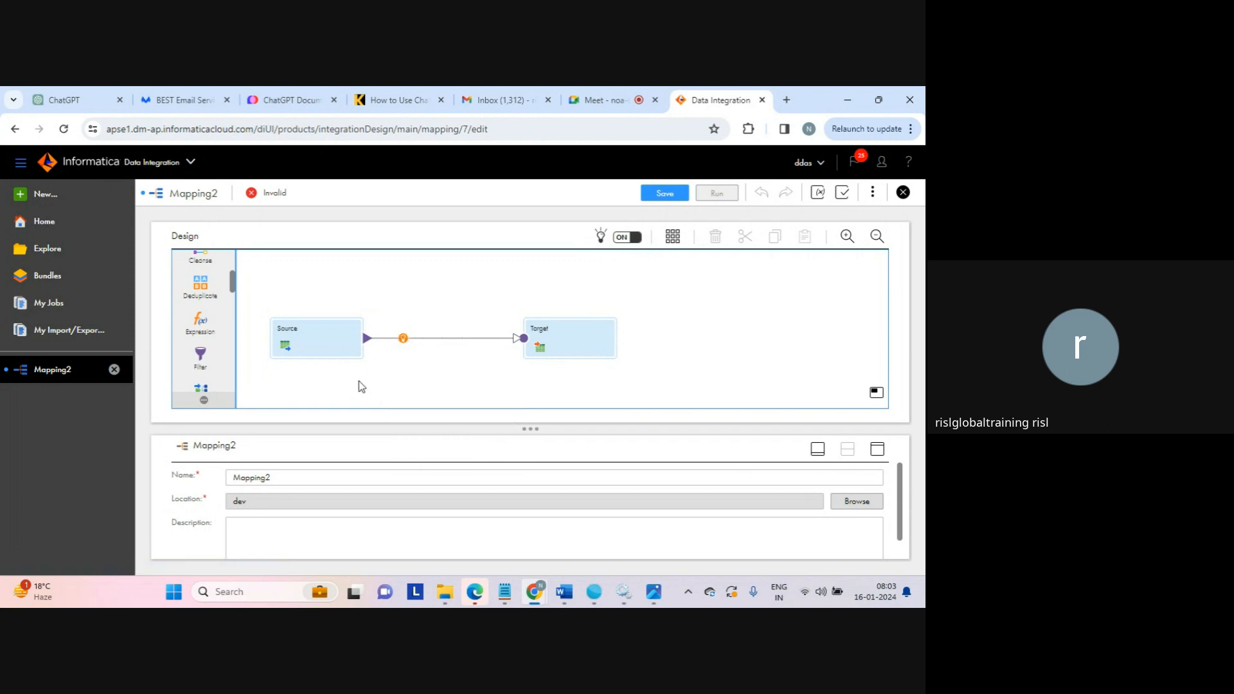
{"action": "left_click", "coordinate": [634, 238]}
{"action": "left_click", "coordinate": [621, 244]}
Enlarge the mapping's properties area and rename the mapping as Mapping_source_target_first.
{"action": "left_click_drag", "start_coordinate": [537, 424], "coordinate": [546, 410]}
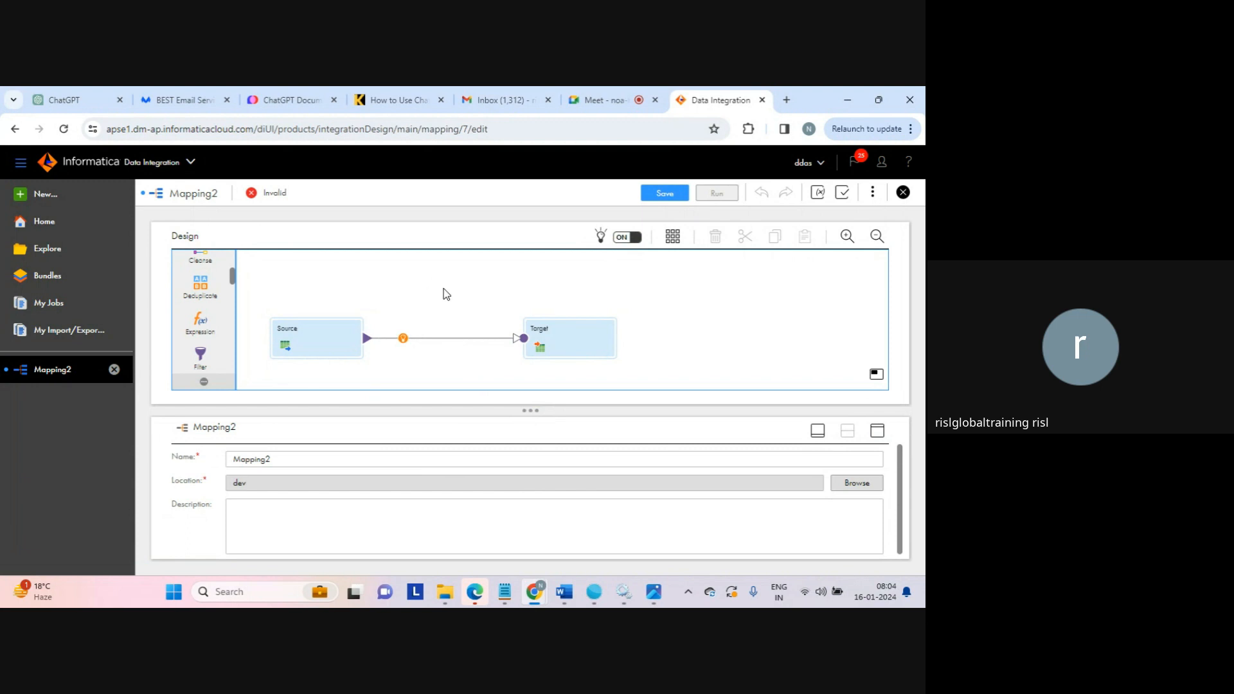
{"action": "left_click", "coordinate": [285, 462]}
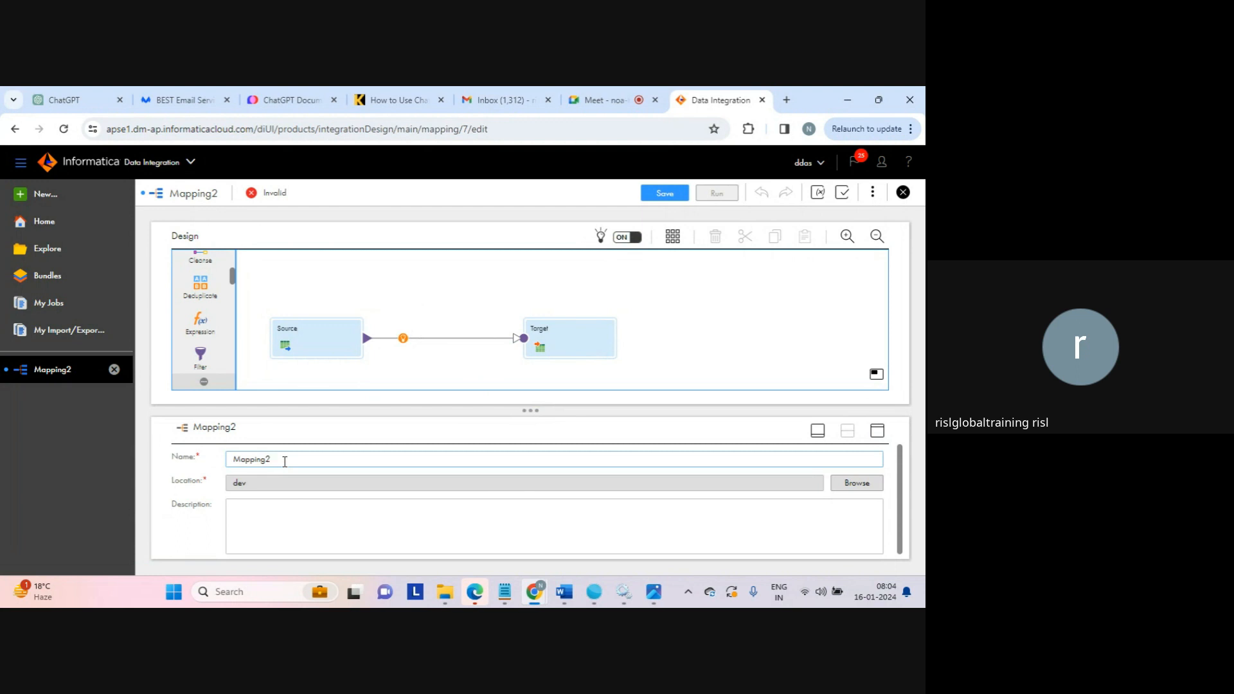
{"action": "type", "text": "_source_tagr"}
{"action": "key", "text": "BackSpace"}
{"action": "key", "text": "BackSpace"}
{"action": "type", "text": "rget_first"}
Set the mapping's location to the extract folder inside the dev project.
{"action": "left_click", "coordinate": [240, 488]}
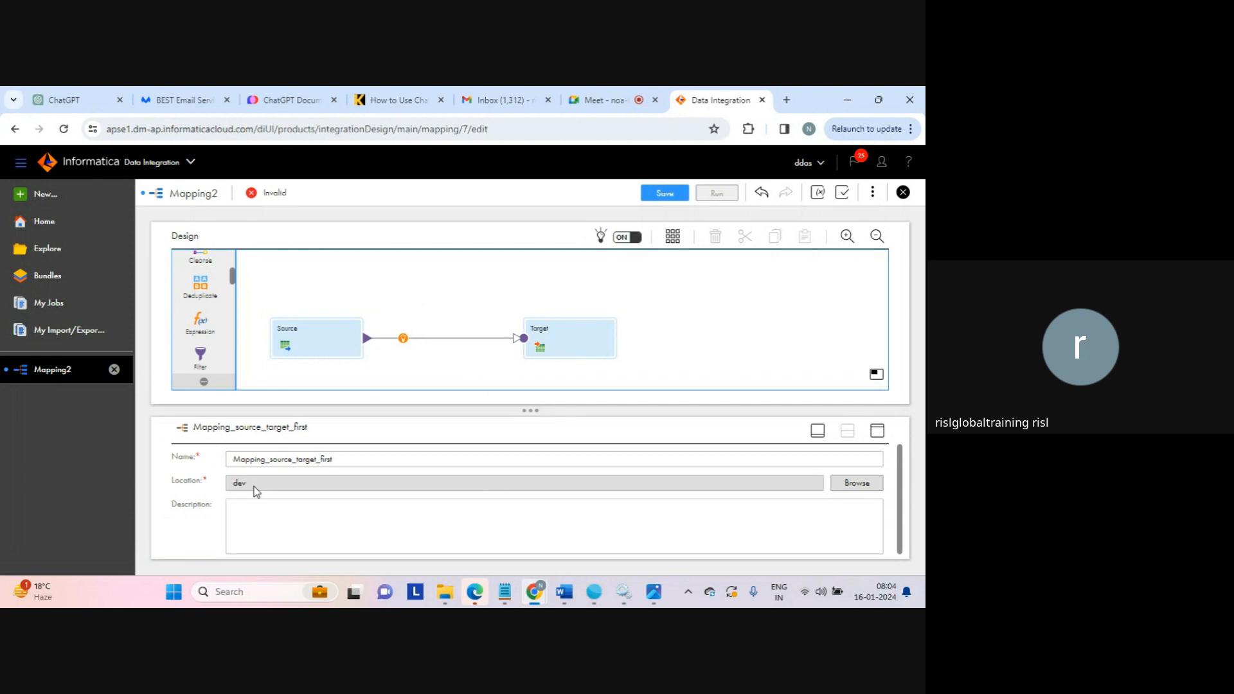
{"action": "left_click", "coordinate": [857, 483]}
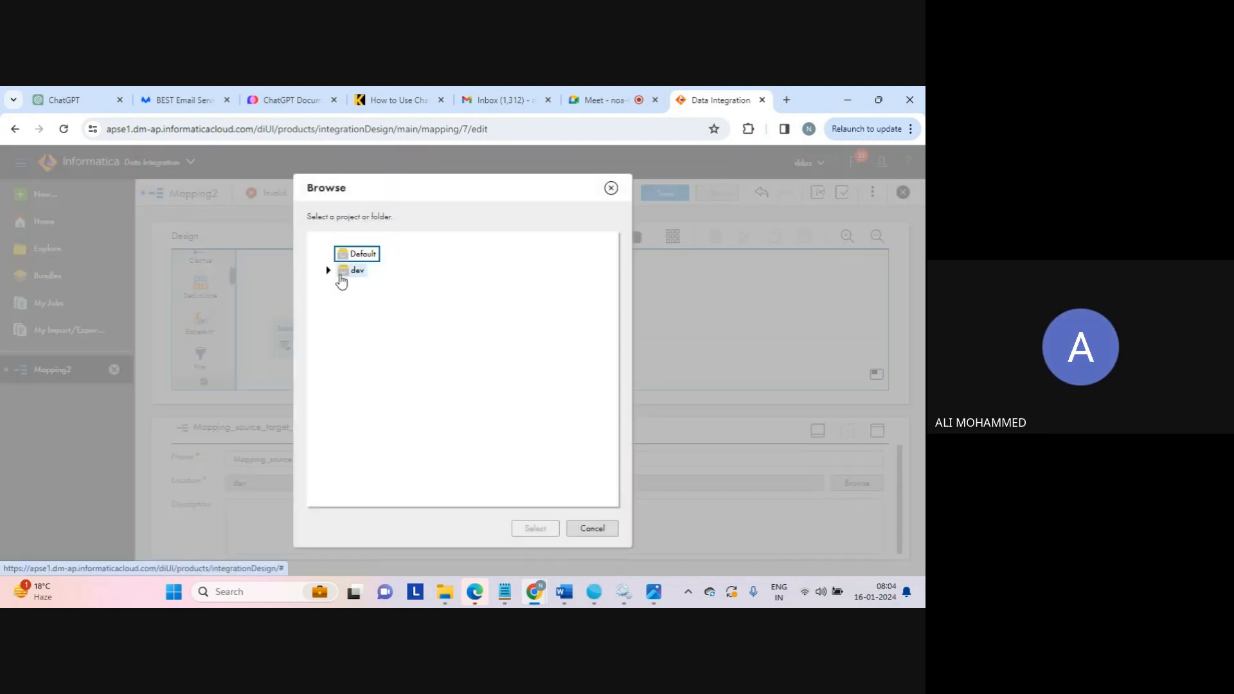
{"action": "left_click", "coordinate": [328, 270]}
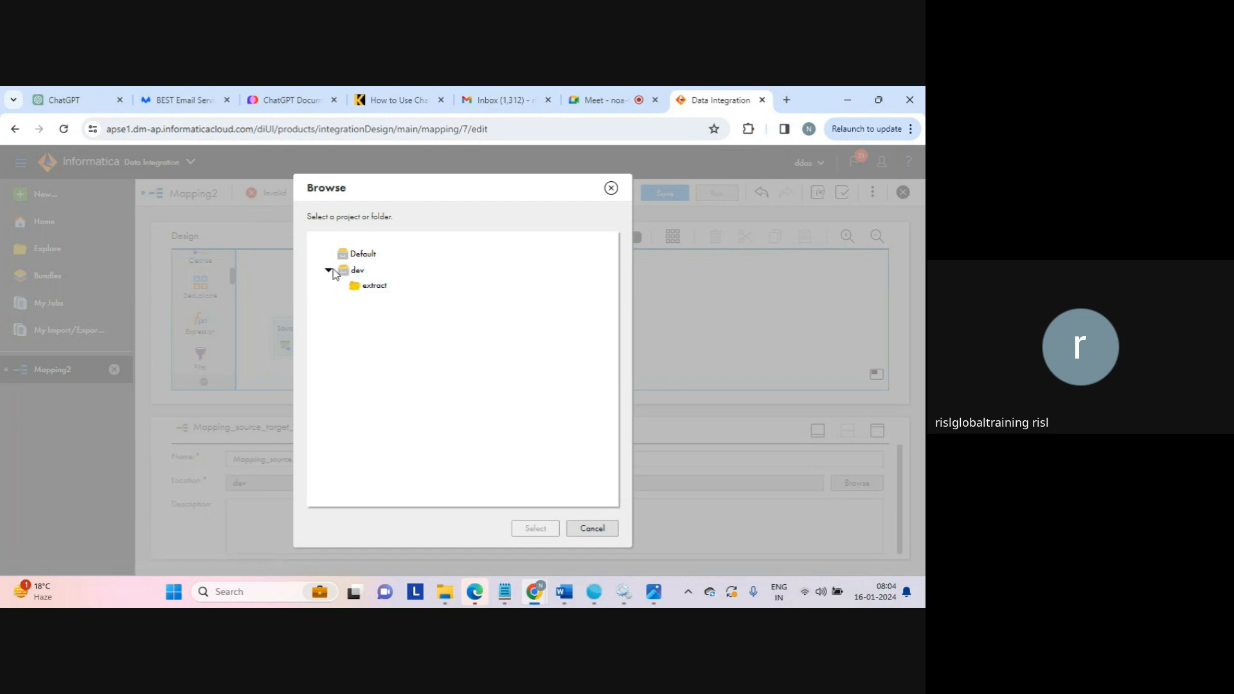
{"action": "left_click", "coordinate": [373, 287]}
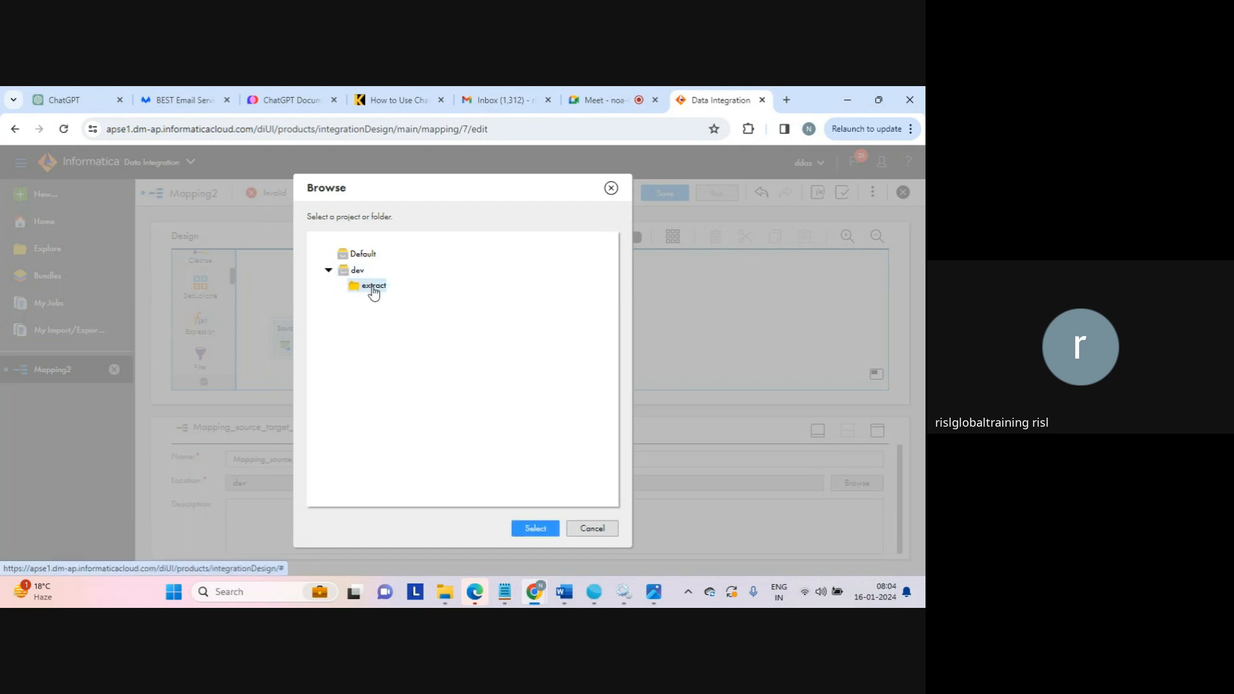
{"action": "left_click", "coordinate": [540, 528]}
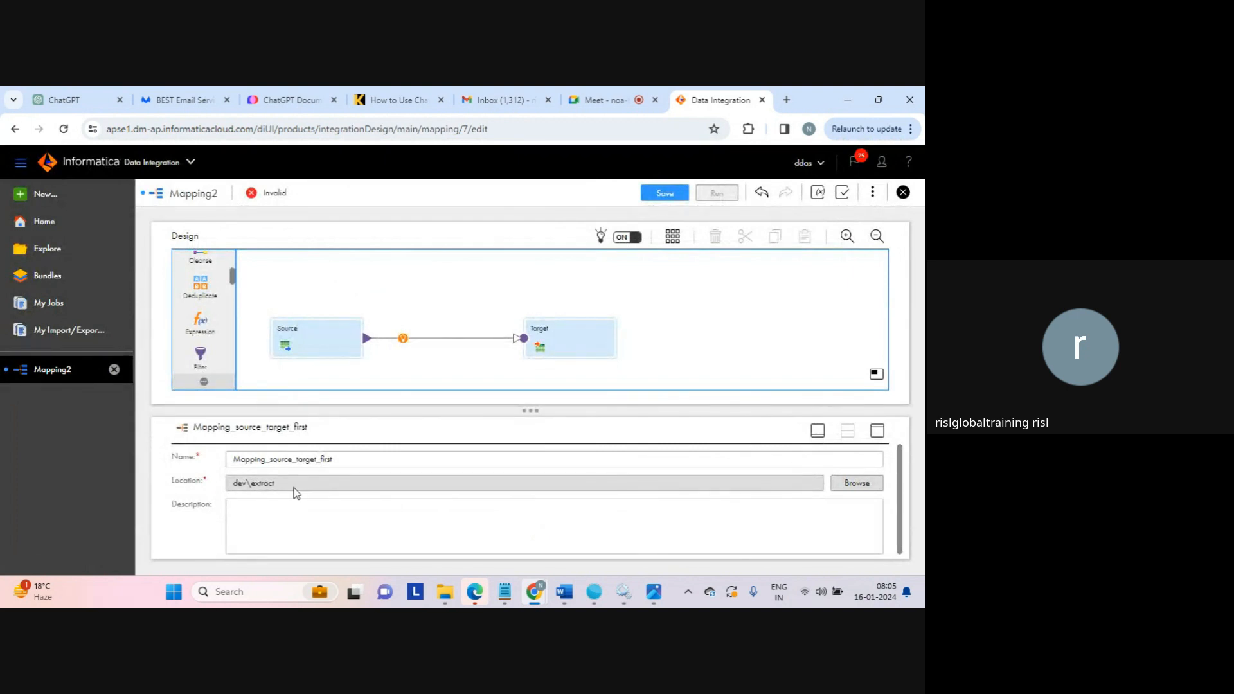
Enter "extract data" as the mapping's description.
{"action": "left_click", "coordinate": [339, 530]}
{"action": "type", "text": "extract"}
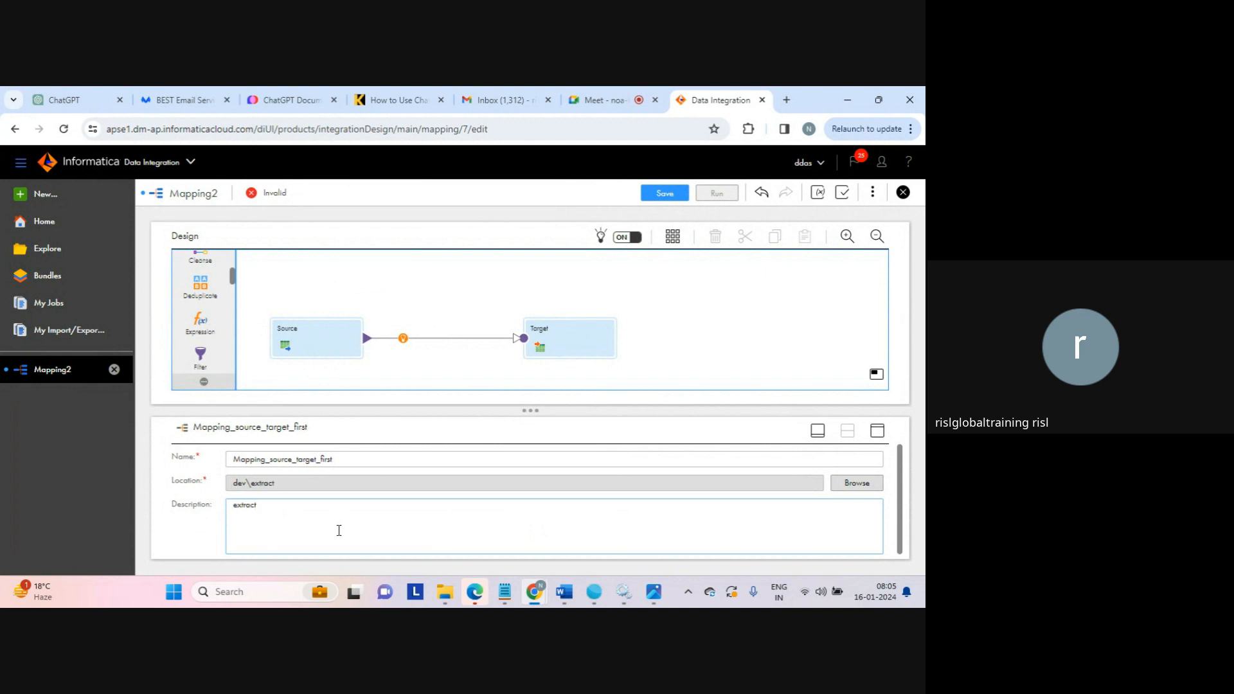
{"action": "type", "text": " data"}
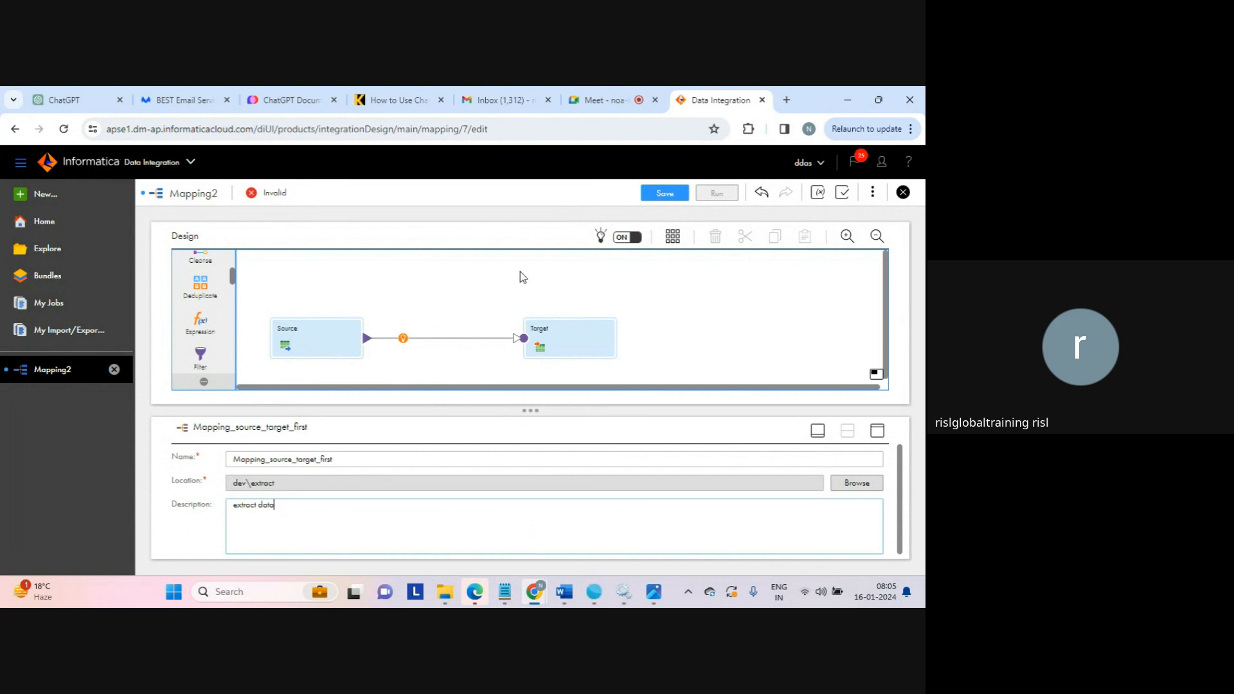
{"action": "left_click", "coordinate": [454, 283]}
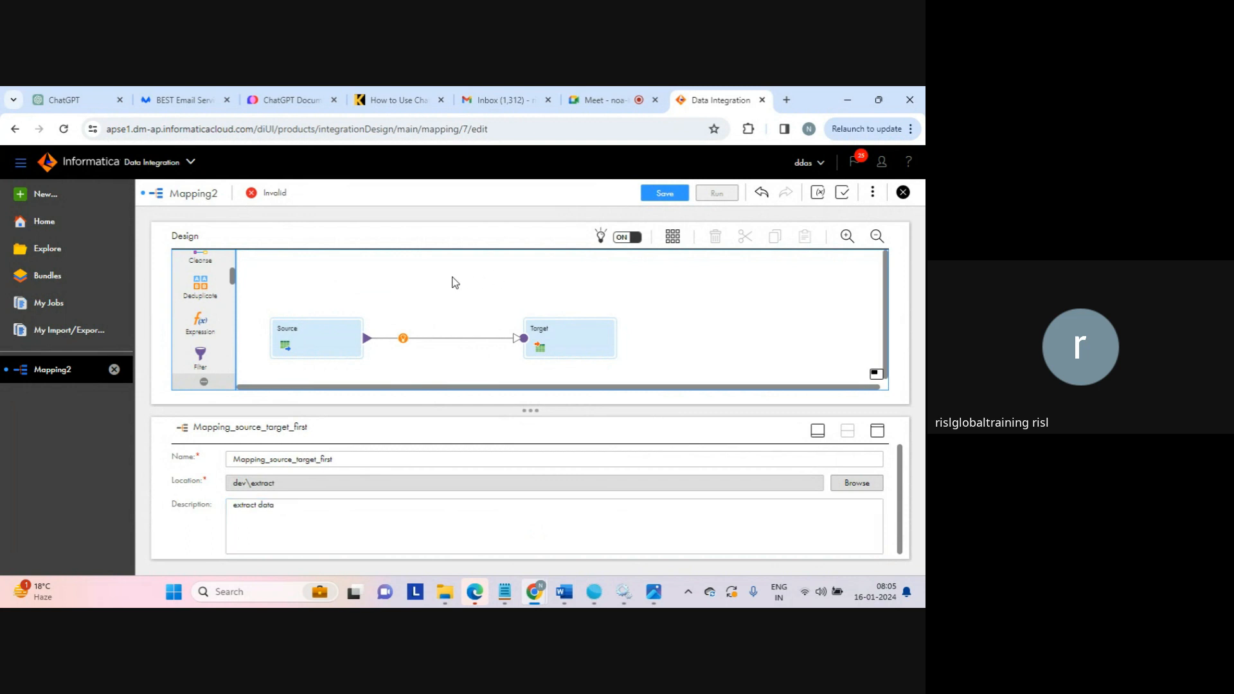
Examine the general properties of the Source and Target transformations and the mapping's own properties, including in the maximized view.
{"action": "left_click", "coordinate": [305, 341]}
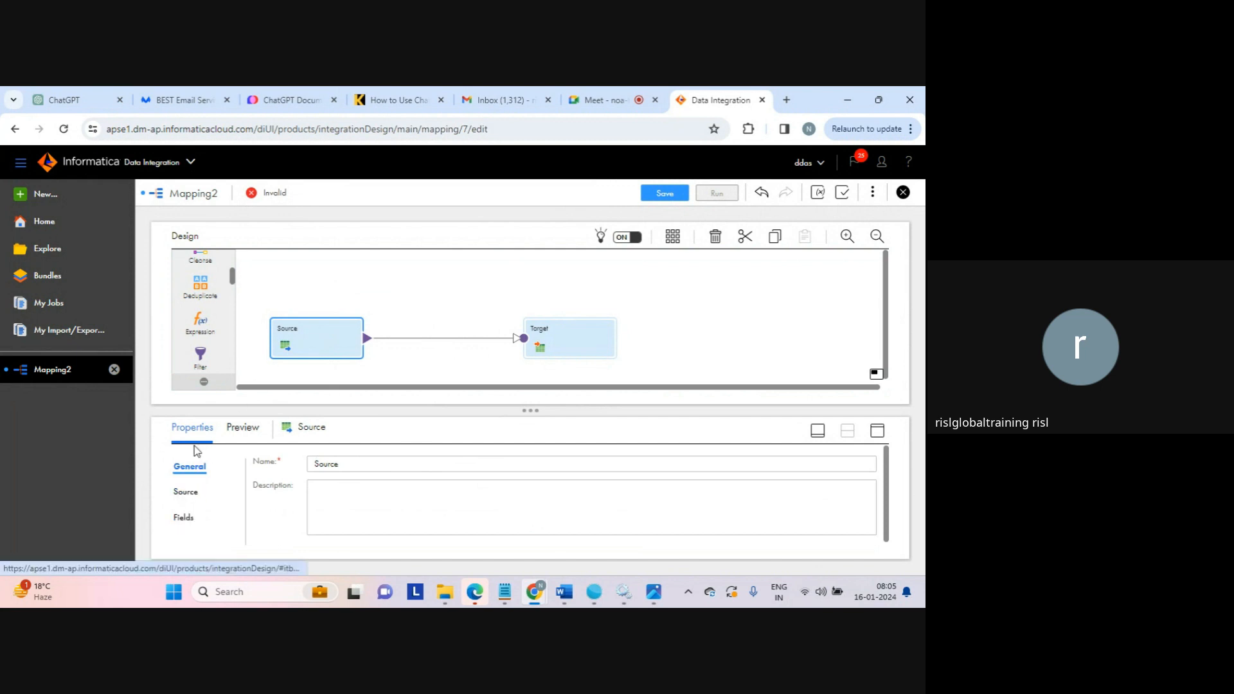
{"action": "left_click", "coordinate": [566, 342]}
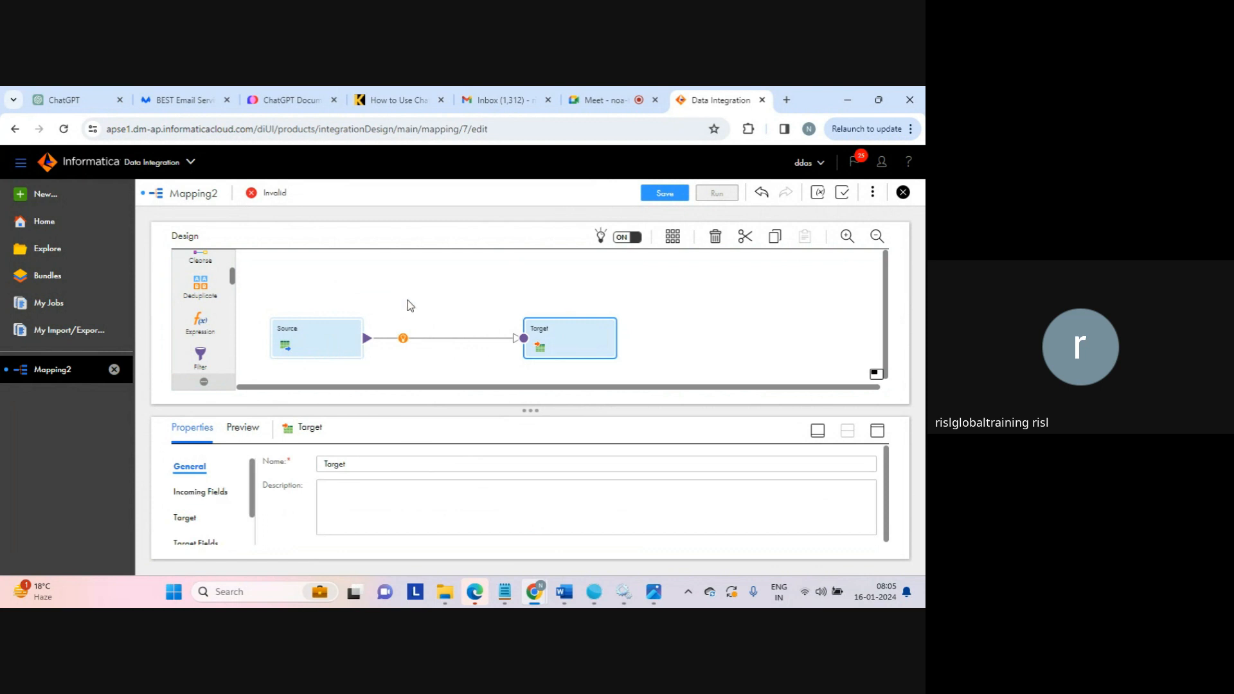
{"action": "left_click", "coordinate": [435, 289]}
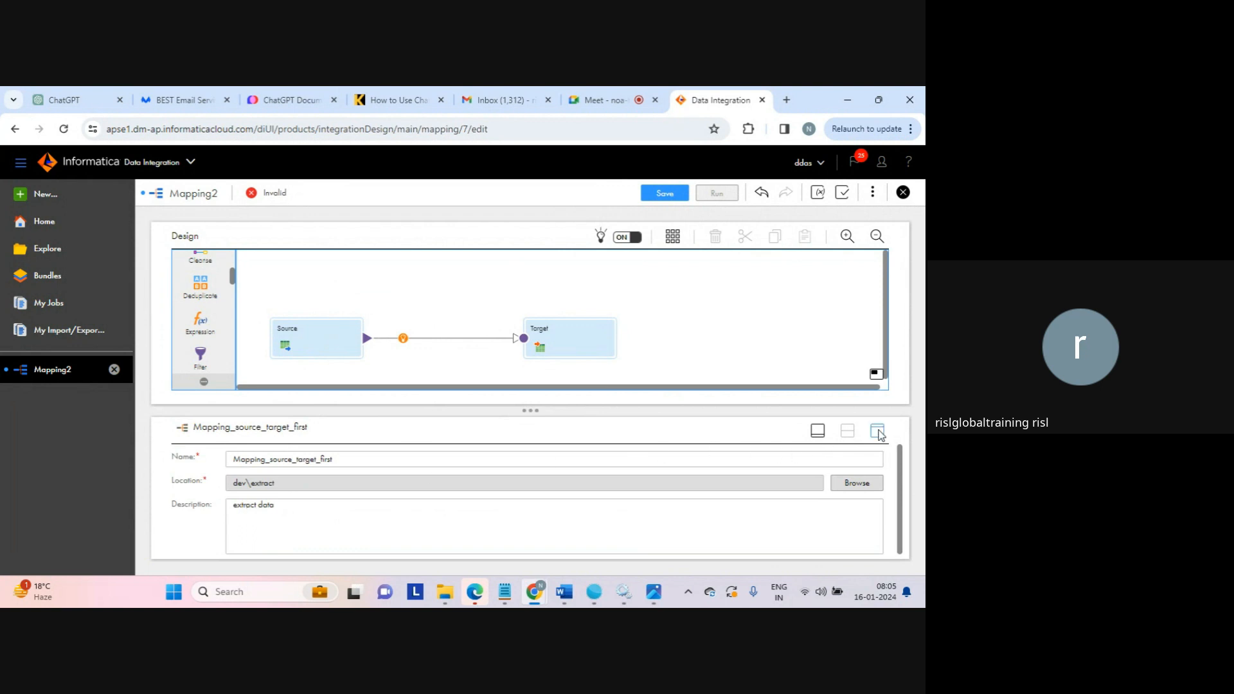
{"action": "left_click", "coordinate": [879, 432]}
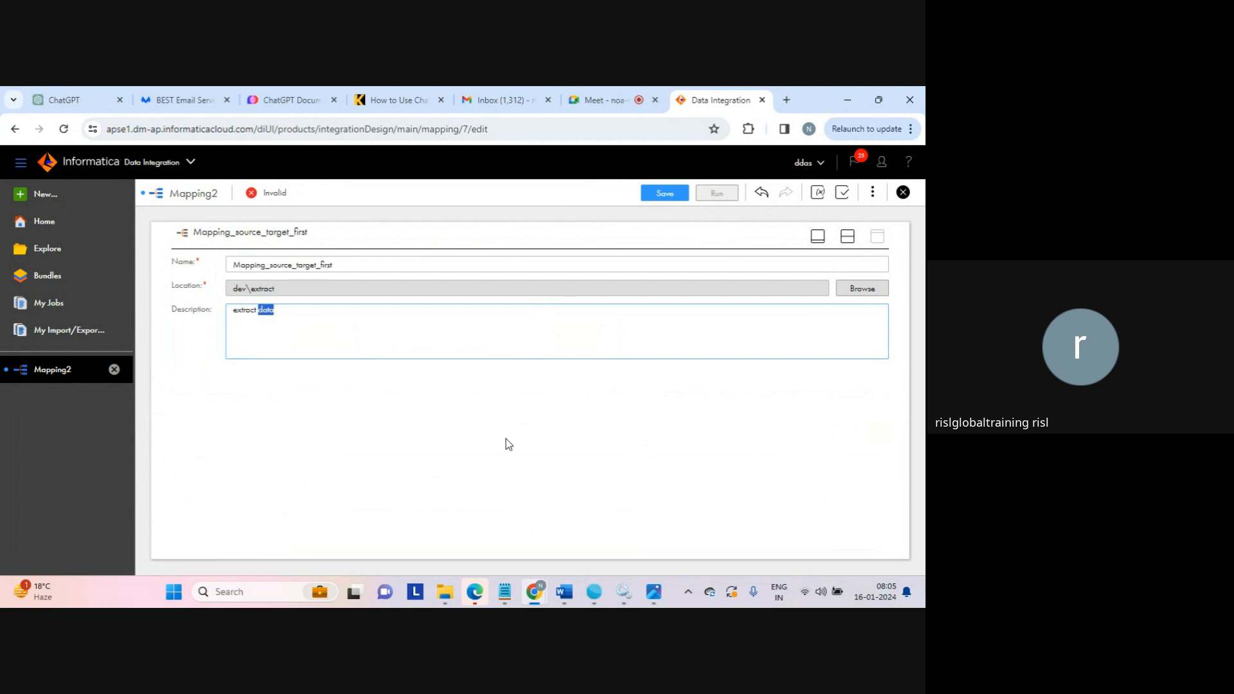
{"action": "left_click", "coordinate": [850, 243]}
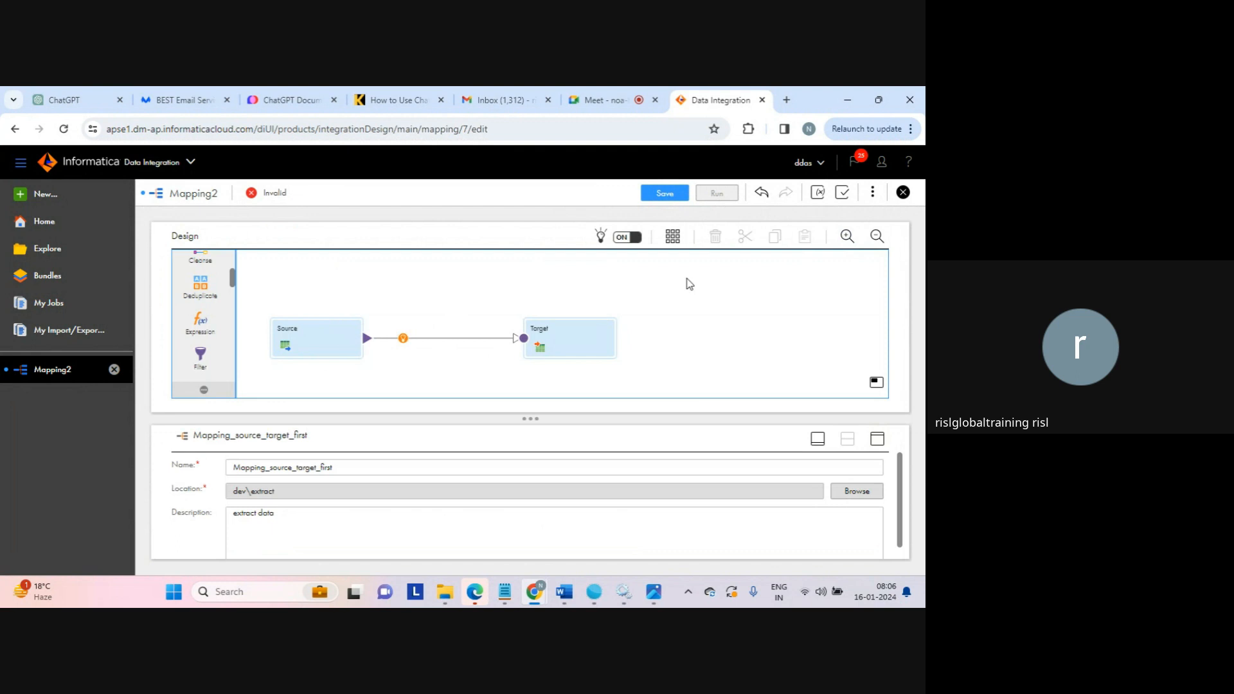
{"action": "left_click", "coordinate": [315, 340]}
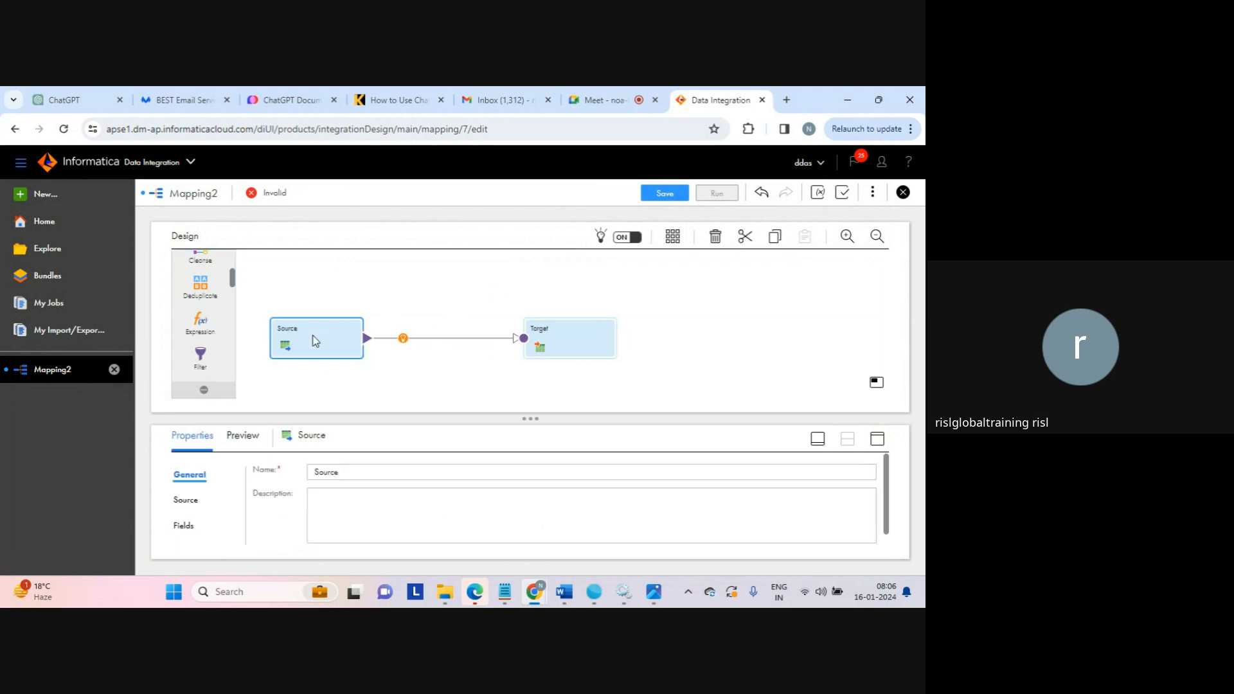
{"action": "left_click", "coordinate": [561, 331]}
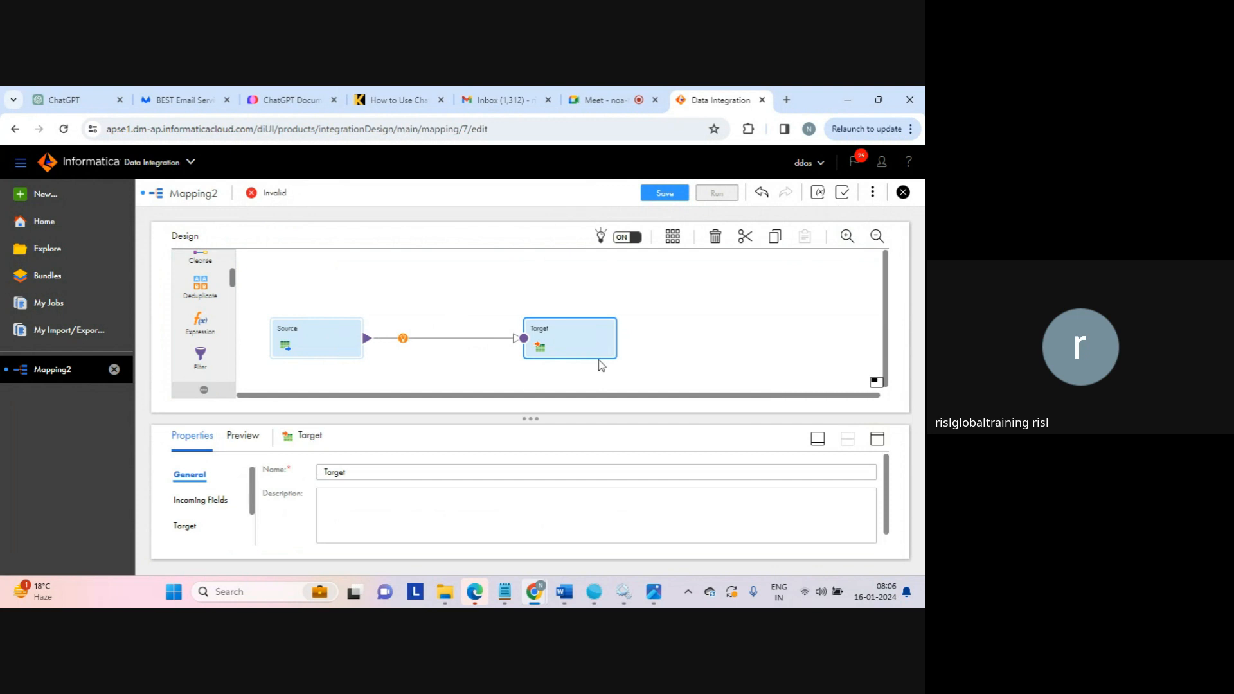
{"action": "left_click", "coordinate": [495, 288]}
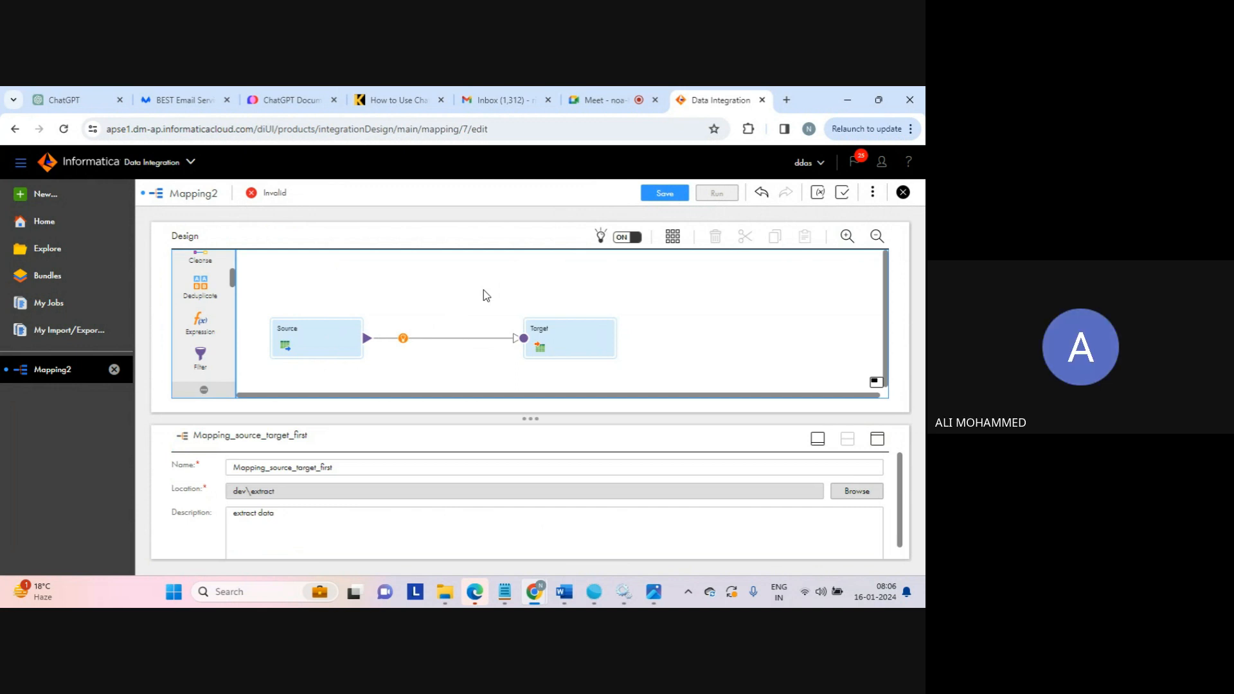
Switch to the Google Meet call to check the participants, return to Data Integration and view the My Jobs list.
{"action": "left_click", "coordinate": [605, 100]}
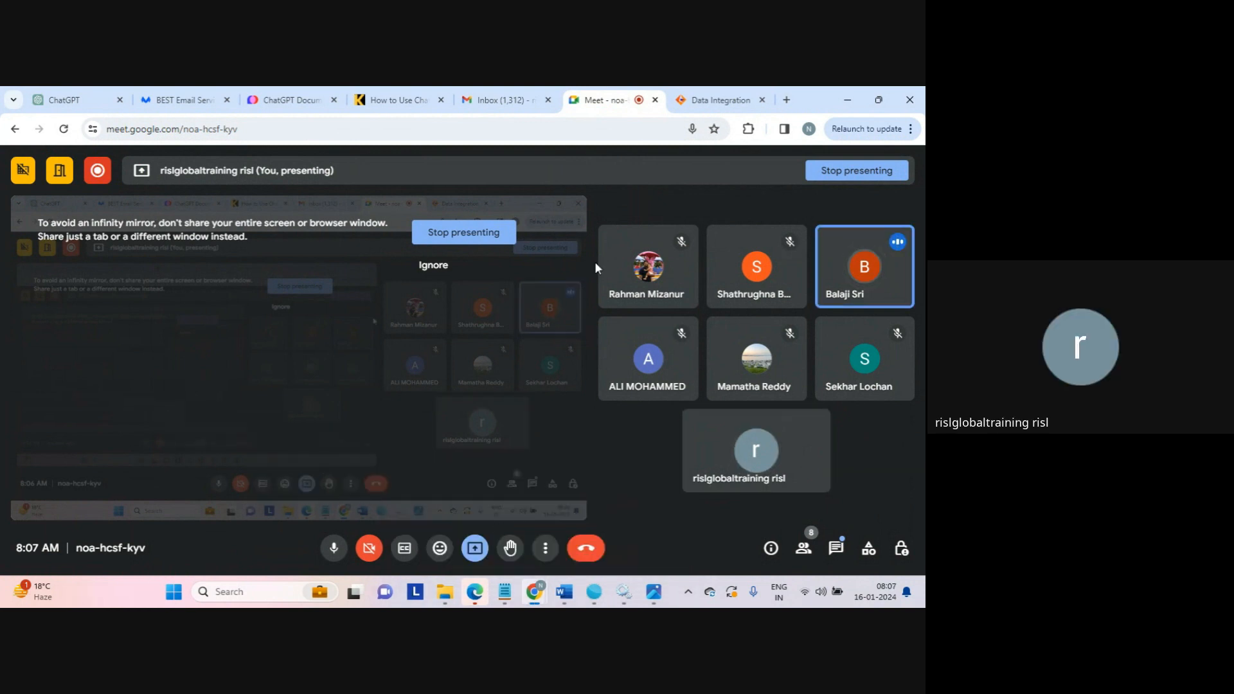
{"action": "left_click", "coordinate": [718, 102]}
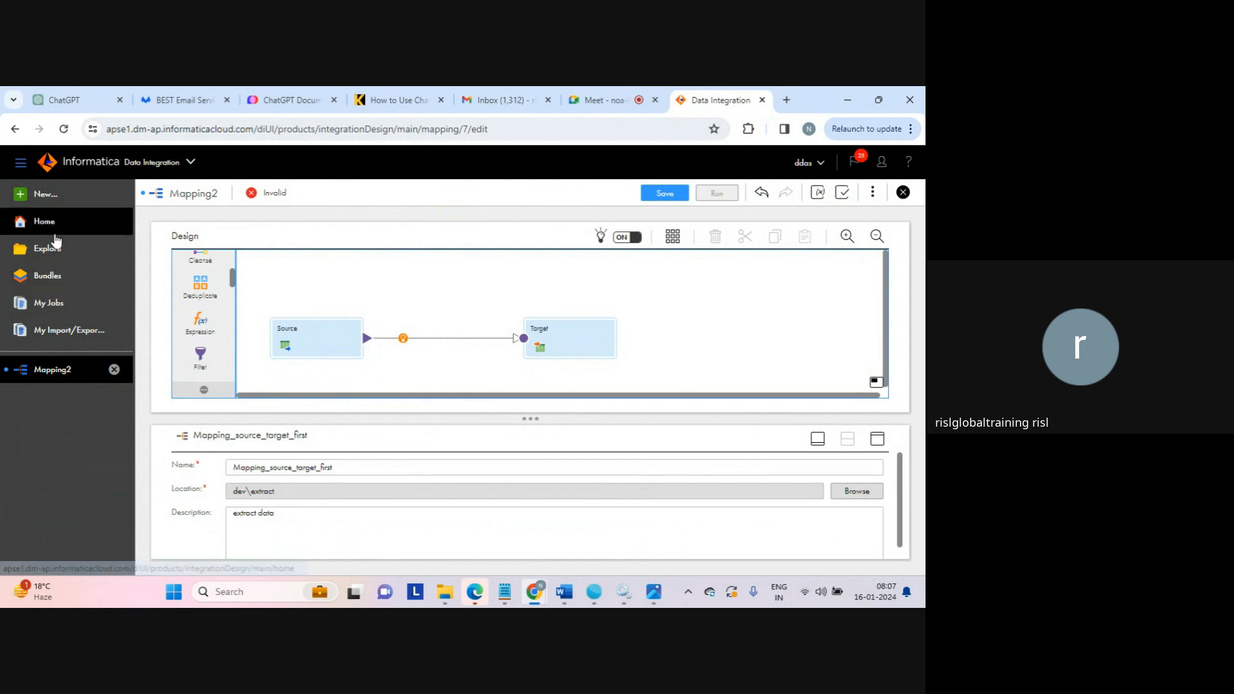
{"action": "left_click", "coordinate": [47, 305]}
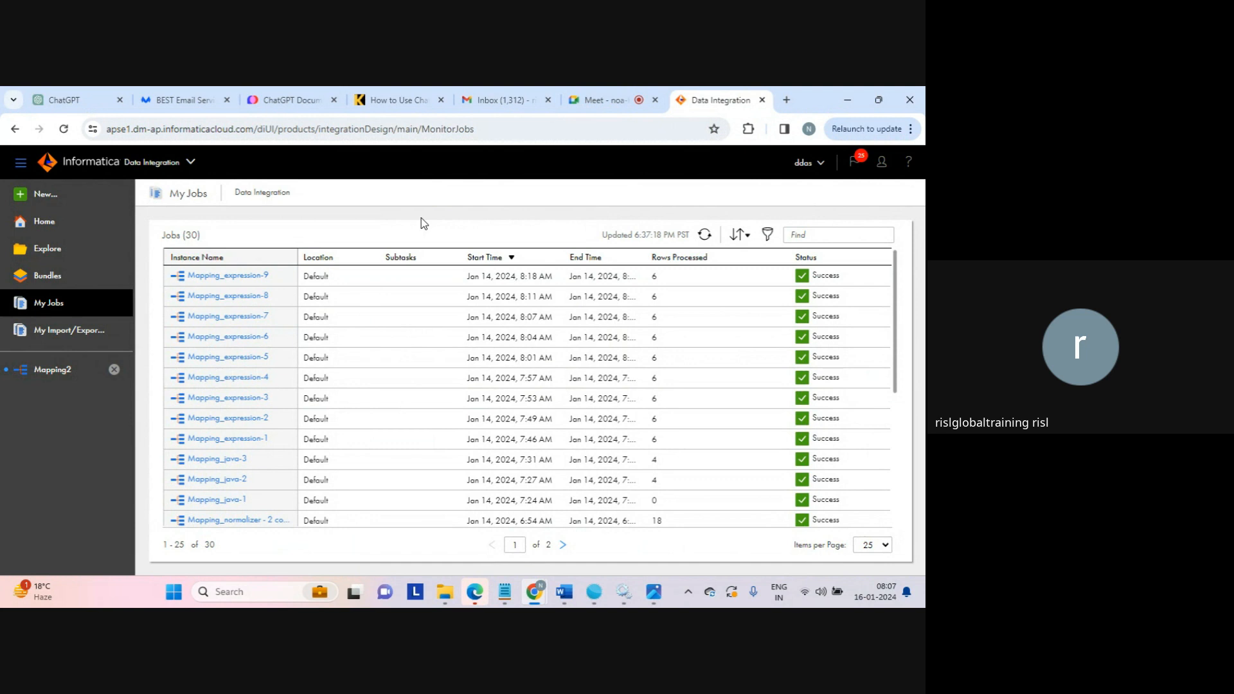
Switch to the Google Meet call and stop presenting the screen.
{"action": "left_click", "coordinate": [607, 99]}
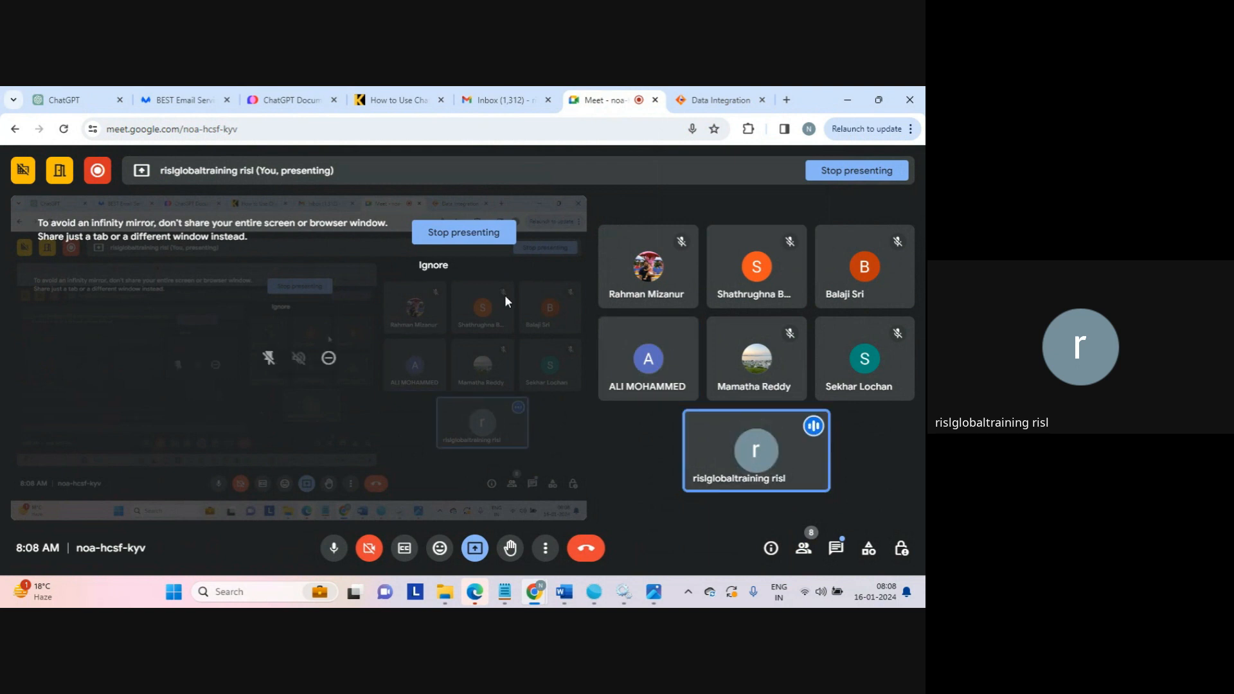
{"action": "left_click", "coordinate": [464, 246]}
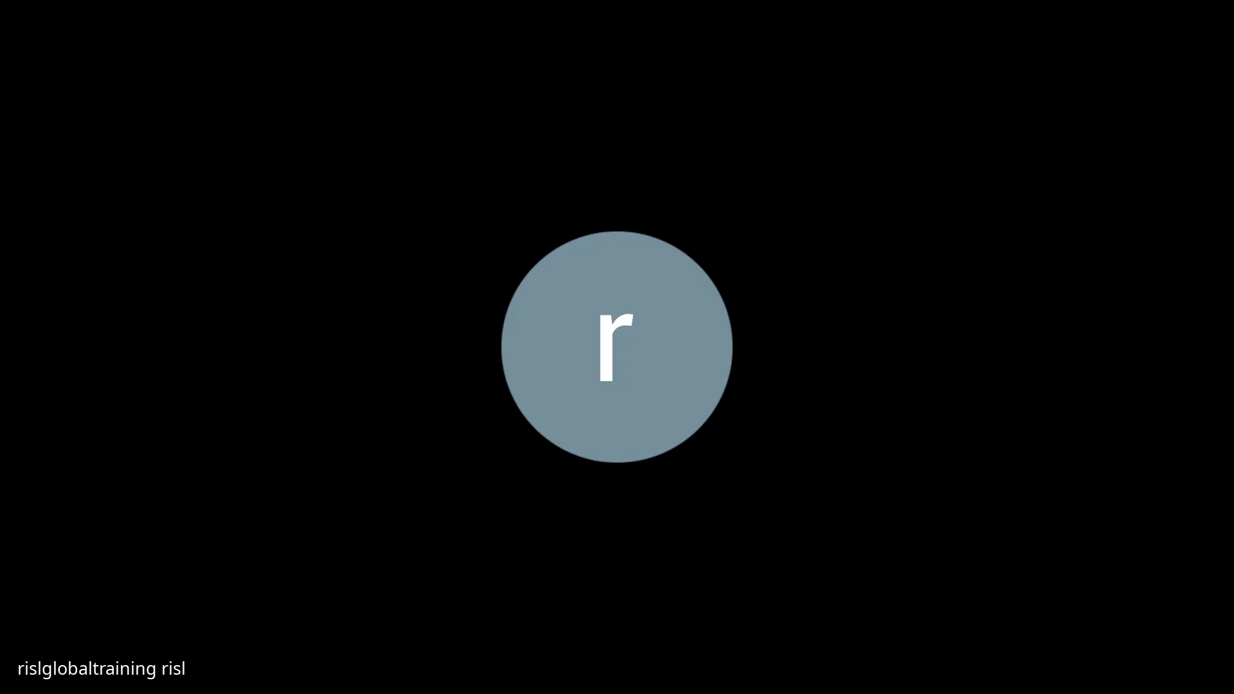